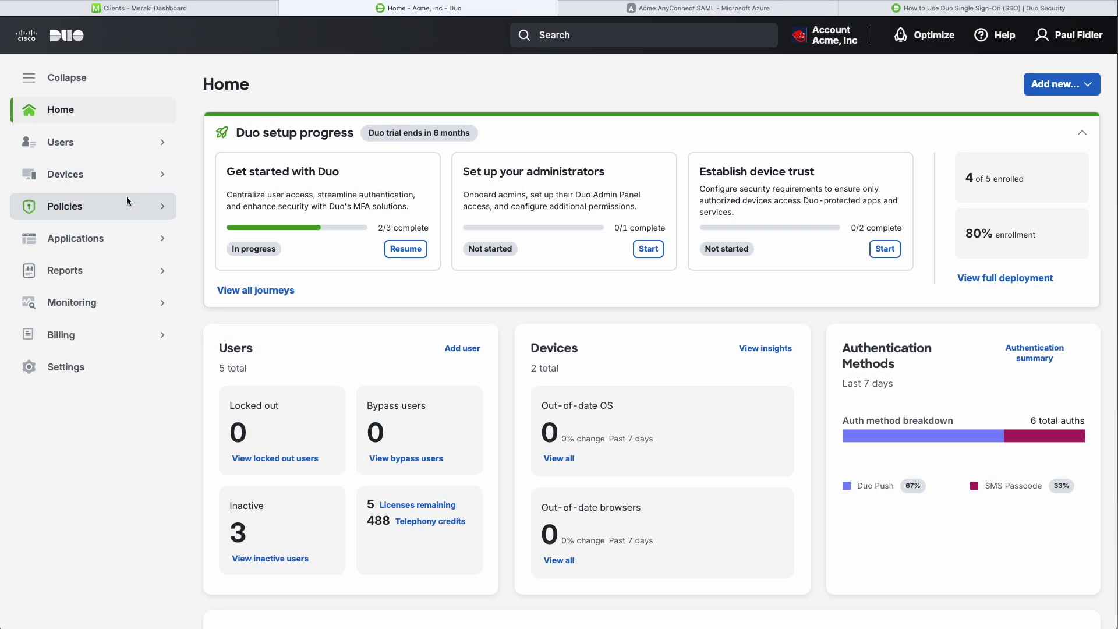
Step: Add a new SAML Identity Provider source from Applications > SSO Settings
{"action": "left_click", "coordinate": [100, 247]}
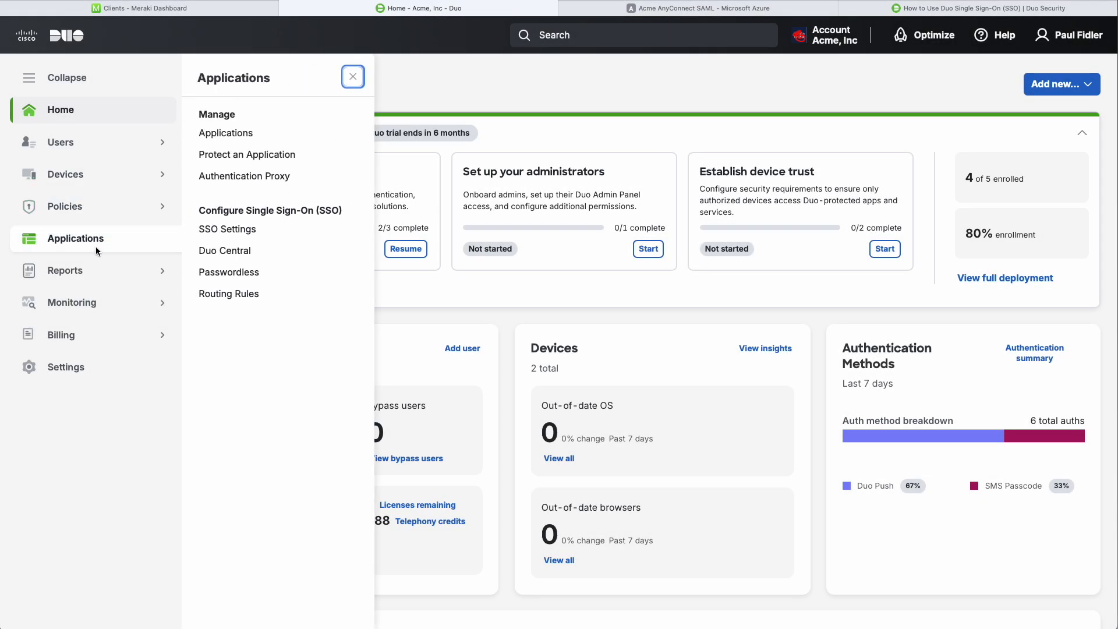
{"action": "left_click", "coordinate": [224, 234]}
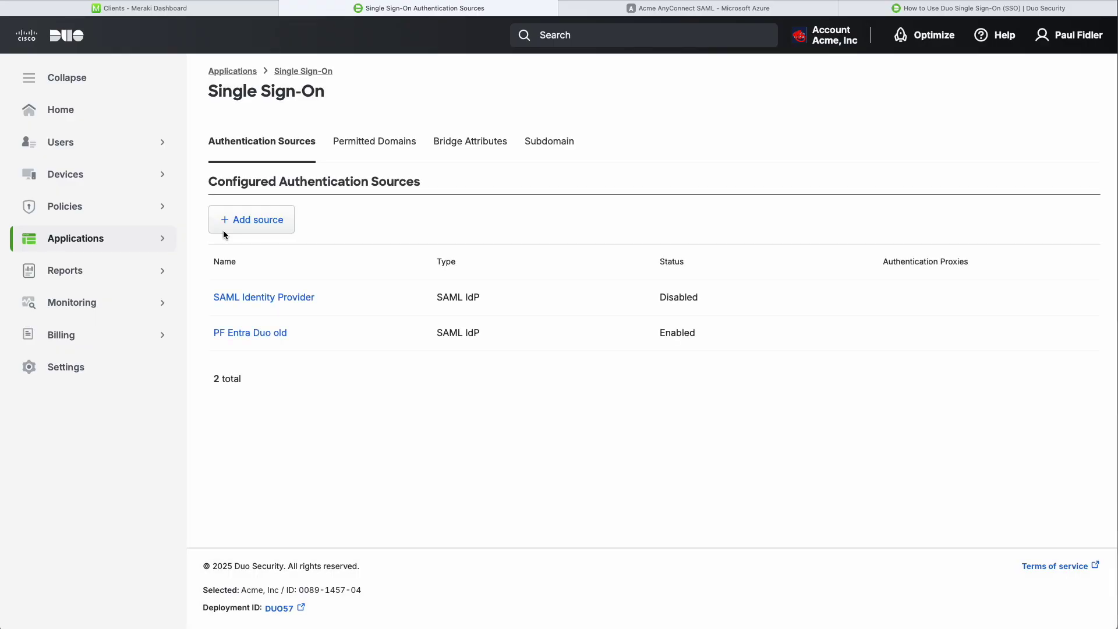
{"action": "left_click", "coordinate": [258, 223]}
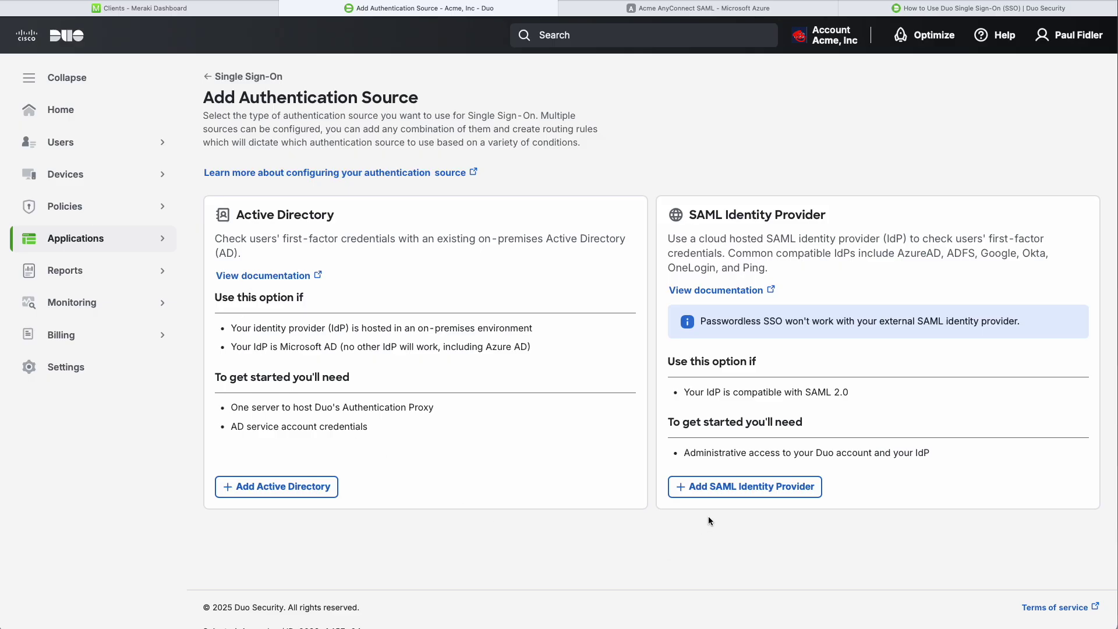
{"action": "left_click", "coordinate": [729, 493]}
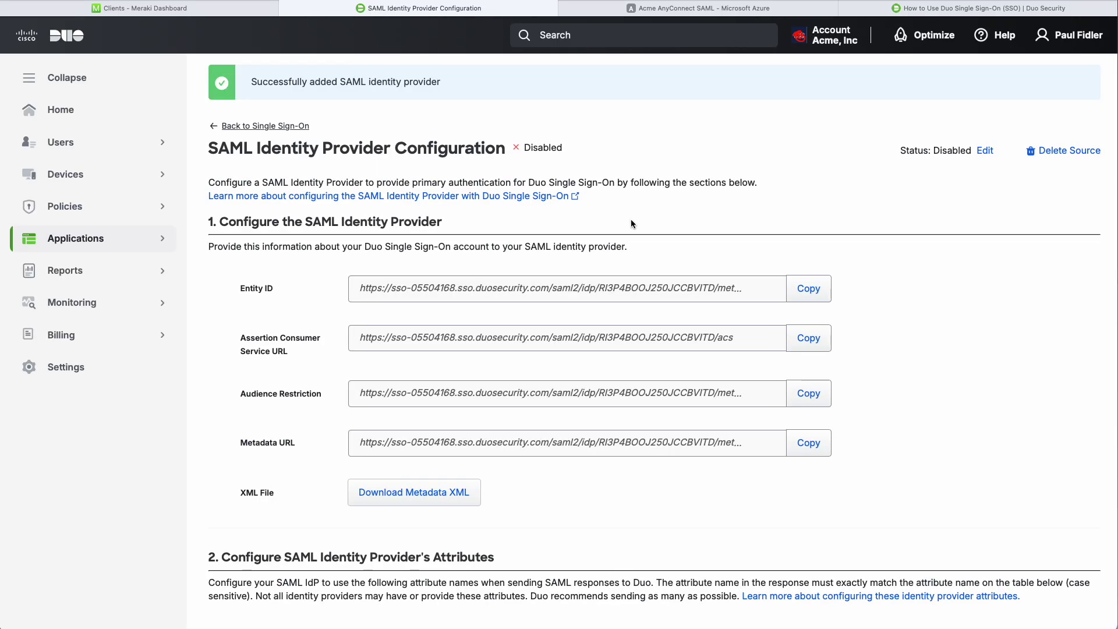
Step: Copy the new source's Entity ID and Metadata URL values for use in Azure
{"action": "left_click", "coordinate": [816, 285]}
{"action": "left_click", "coordinate": [811, 290]}
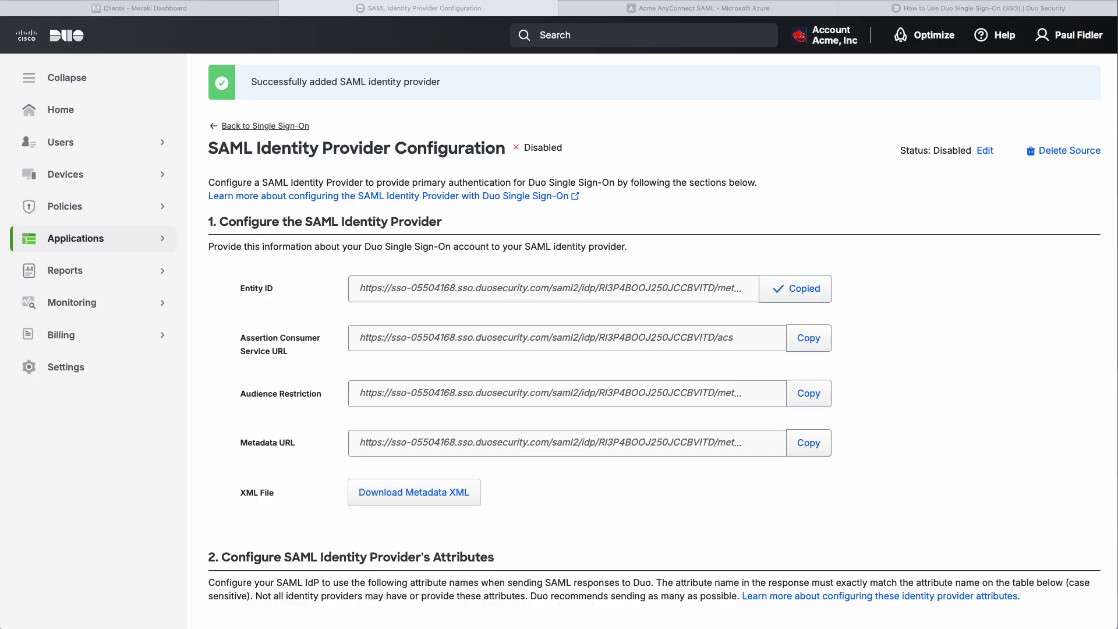
{"action": "left_click", "coordinate": [808, 443]}
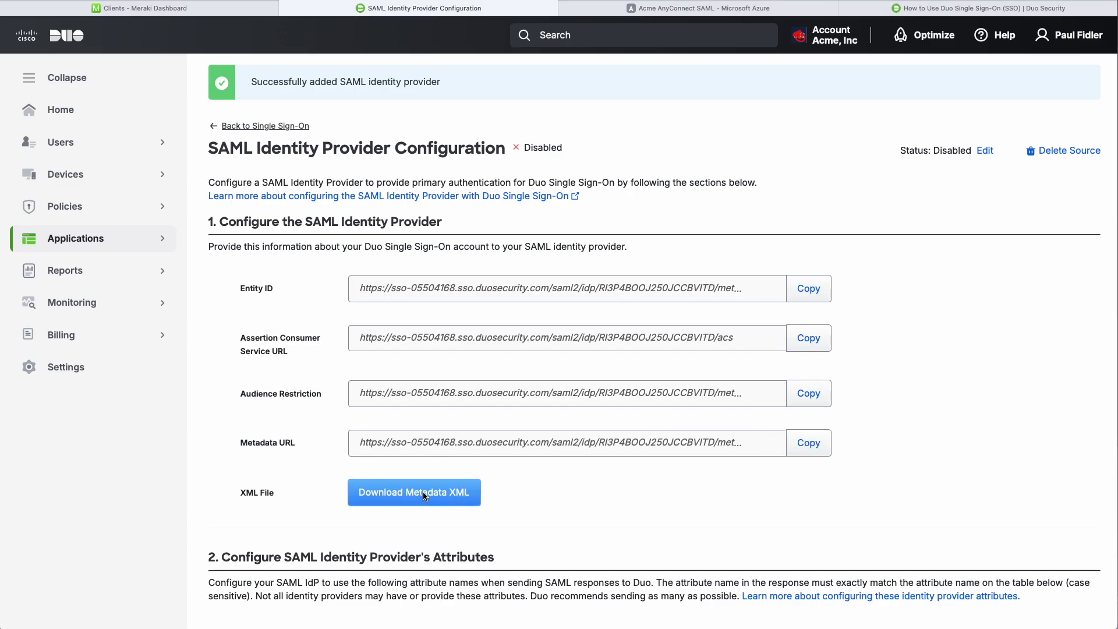
{"action": "left_click", "coordinate": [665, 9]}
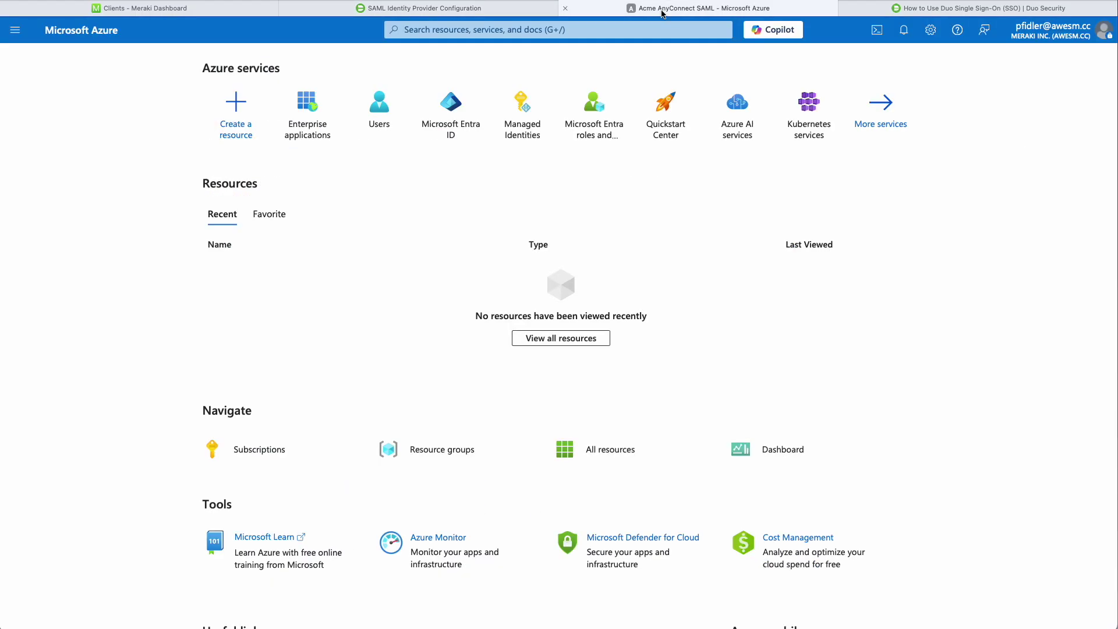
Step: Create a custom non-gallery enterprise app named 'Duo SSO' and choose SAML single sign-on
{"action": "left_click", "coordinate": [301, 103]}
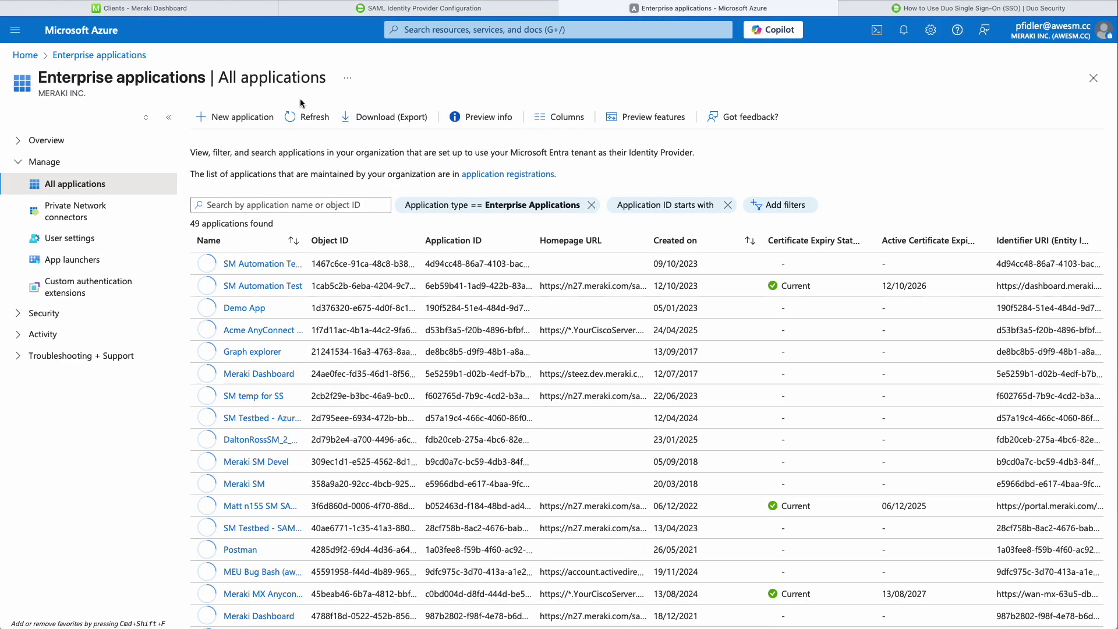
{"action": "left_click", "coordinate": [243, 116]}
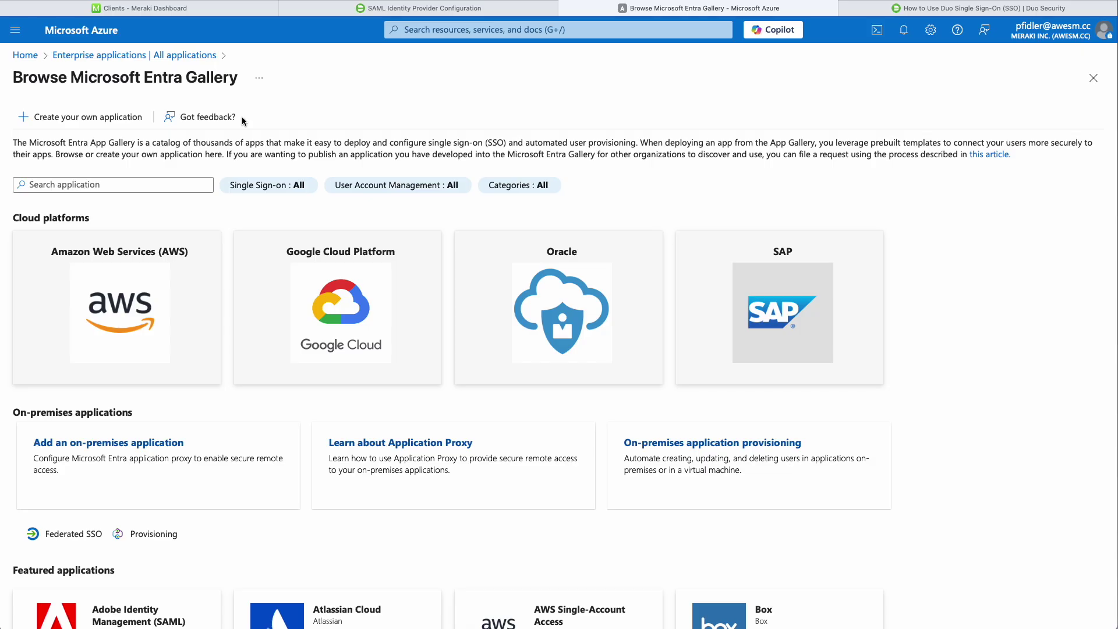
{"action": "left_click", "coordinate": [115, 119]}
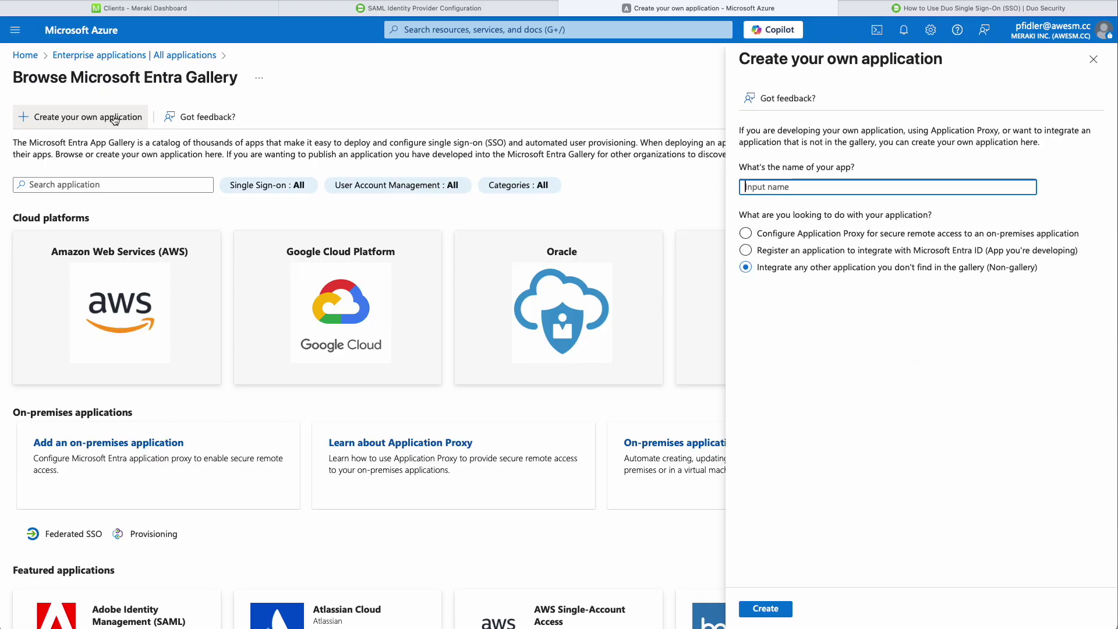
{"action": "type", "text": "Duo "}
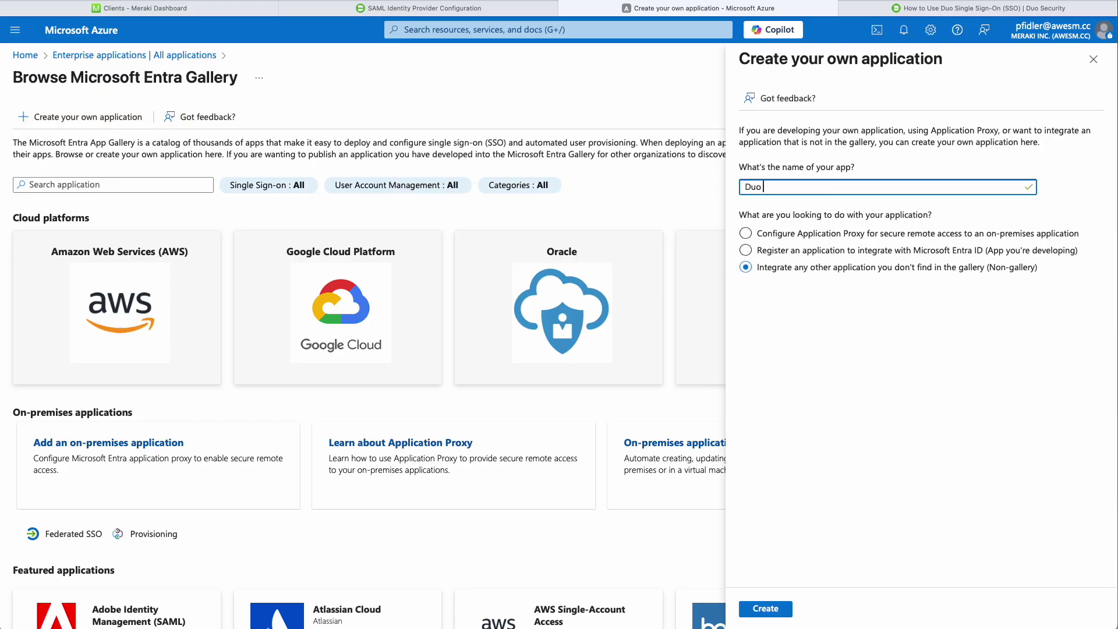
{"action": "type", "text": "SSO"}
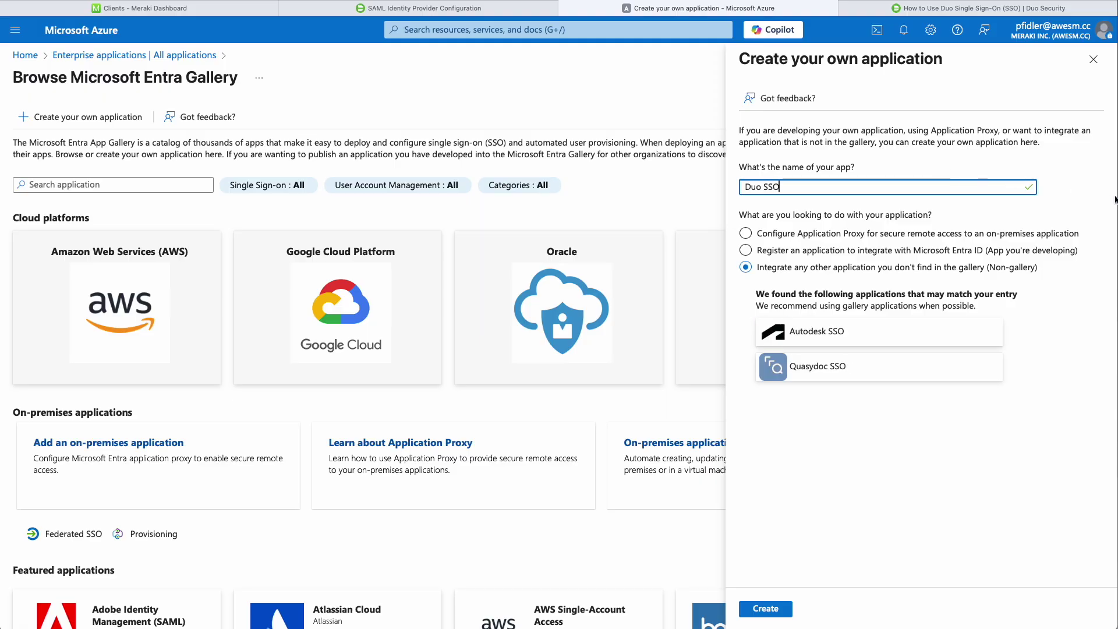
{"action": "left_click", "coordinate": [933, 467]}
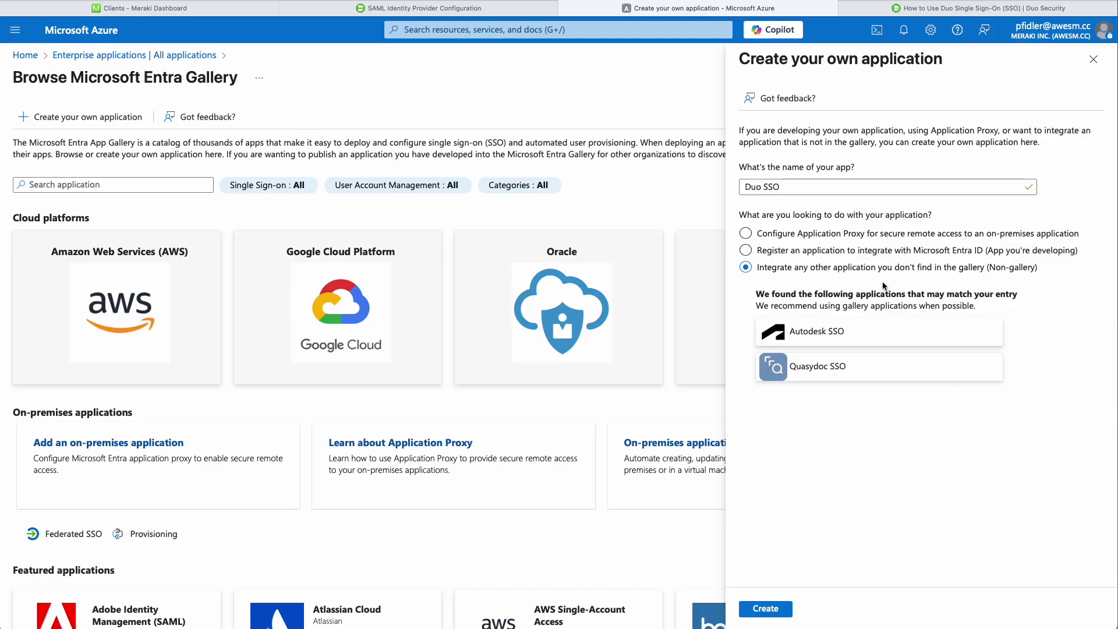
{"action": "left_click", "coordinate": [767, 609]}
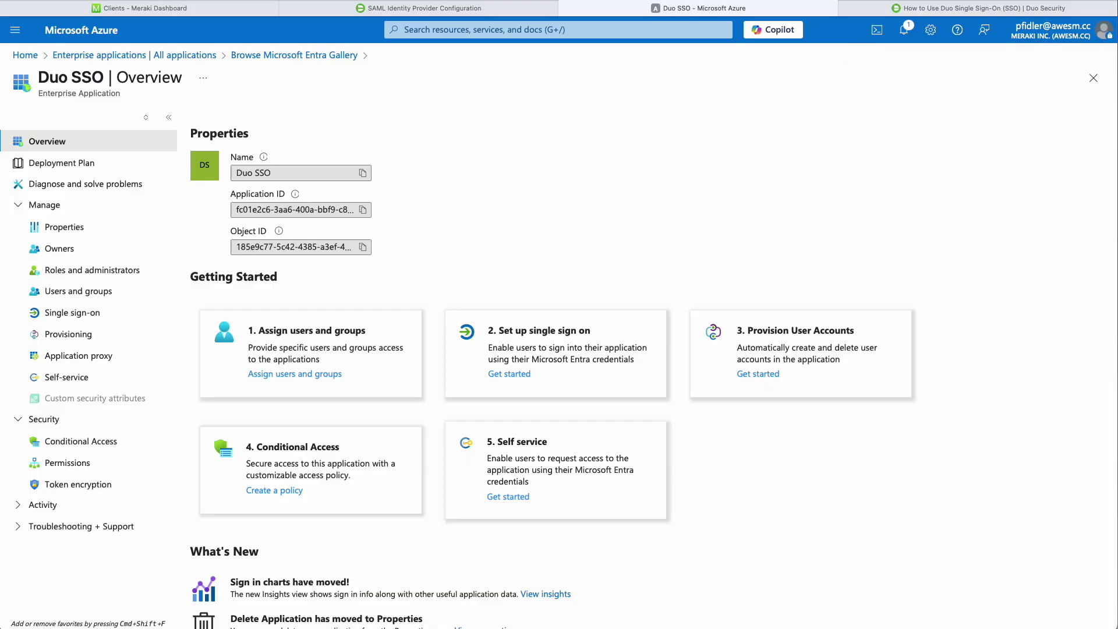
{"action": "left_click", "coordinate": [75, 315]}
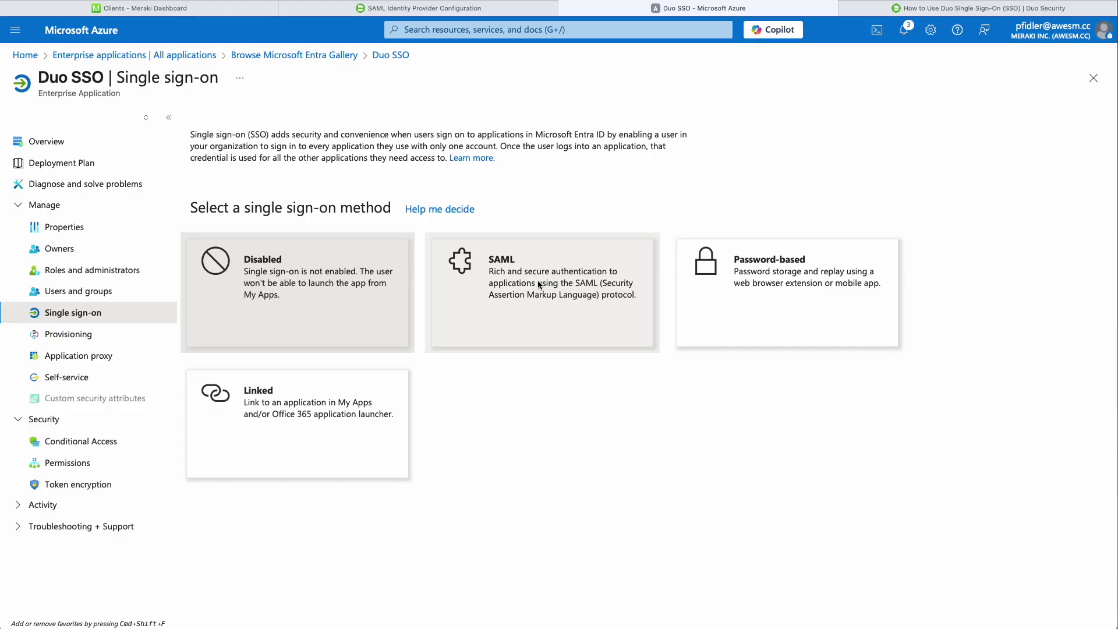
{"action": "left_click", "coordinate": [539, 285]}
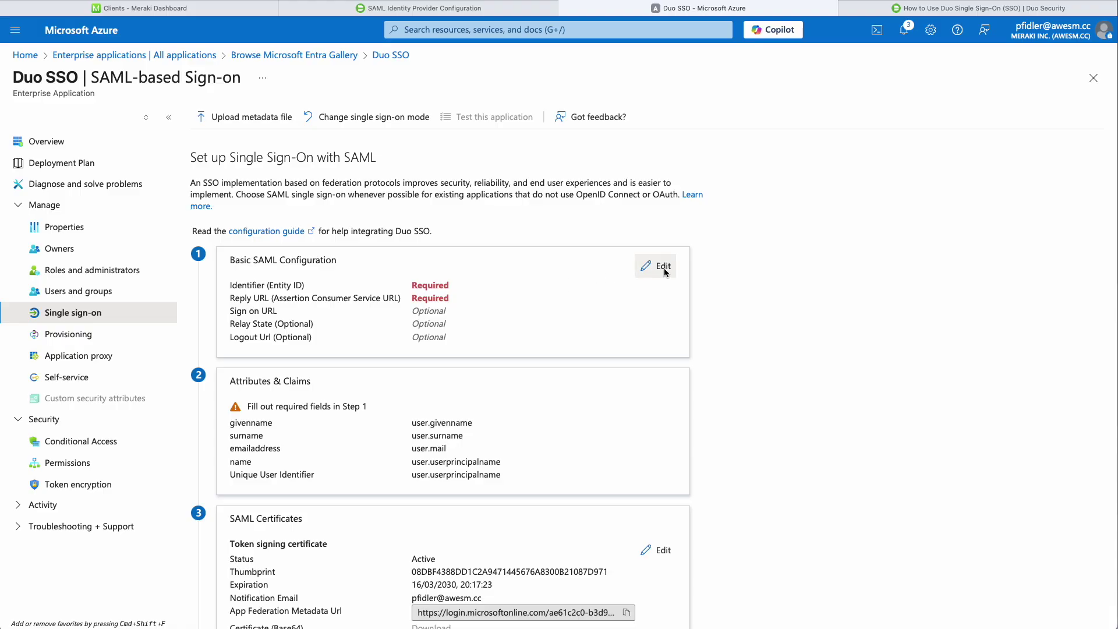
Step: Add the copied Duo Entity ID as the Basic SAML Configuration Identifier
{"action": "left_click", "coordinate": [663, 267]}
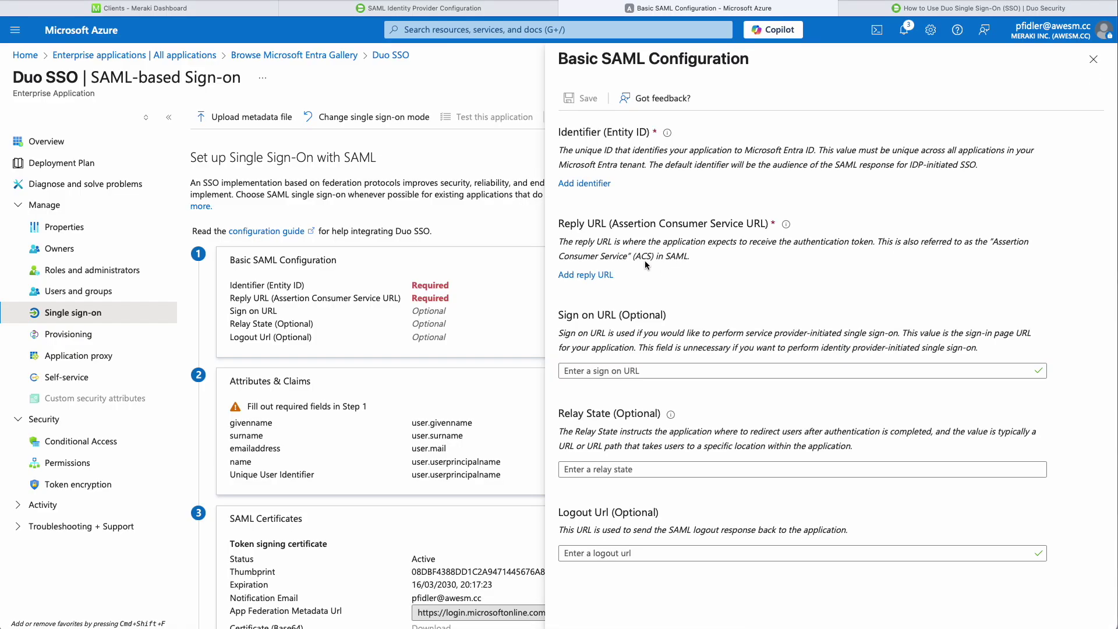
{"action": "left_click", "coordinate": [597, 183]}
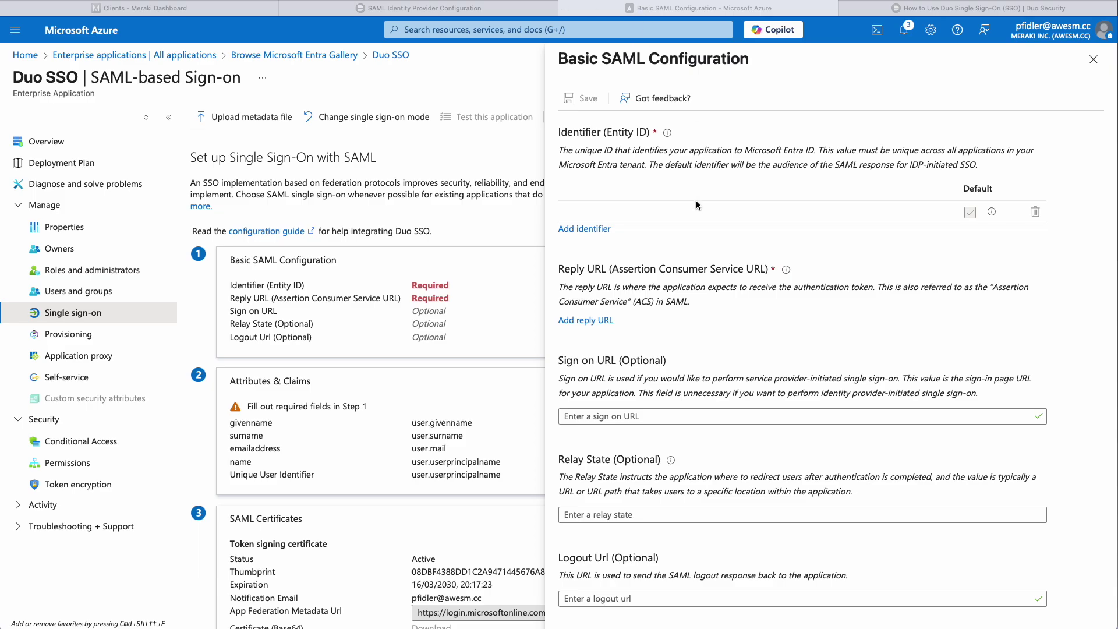
{"action": "left_click", "coordinate": [659, 201]}
{"action": "left_click", "coordinate": [604, 213]}
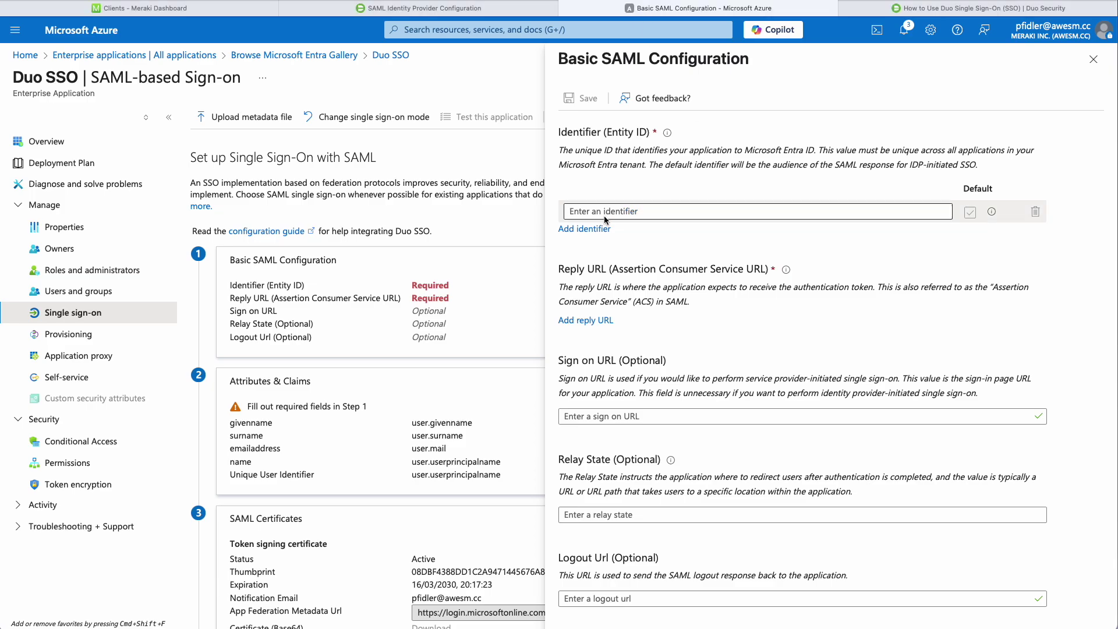
{"action": "key", "text": "super+v"}
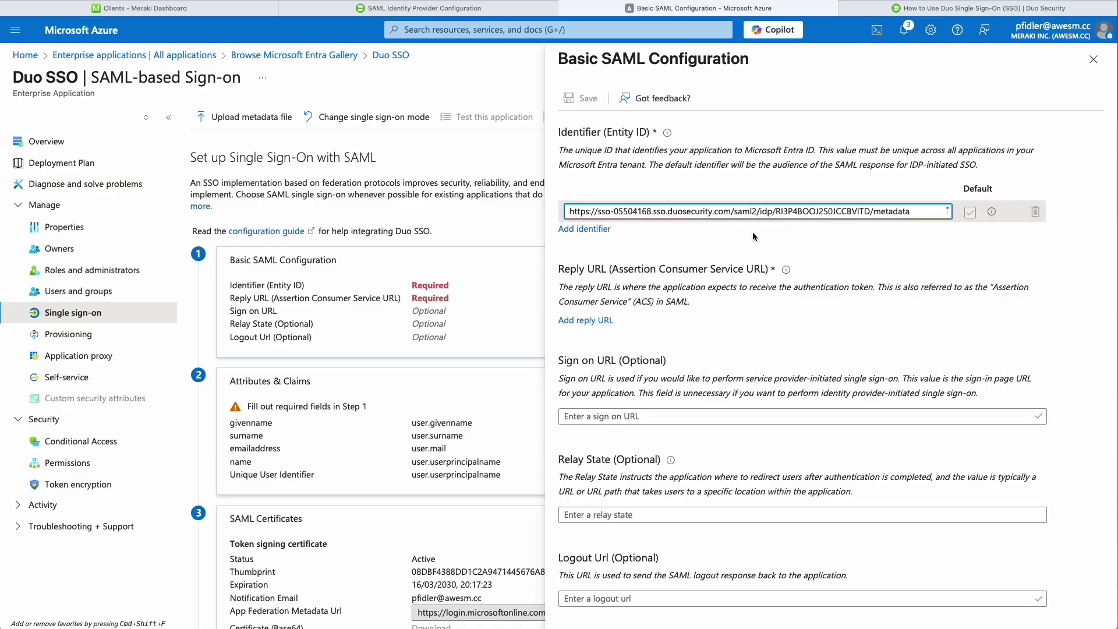
{"action": "key", "text": "Tab"}
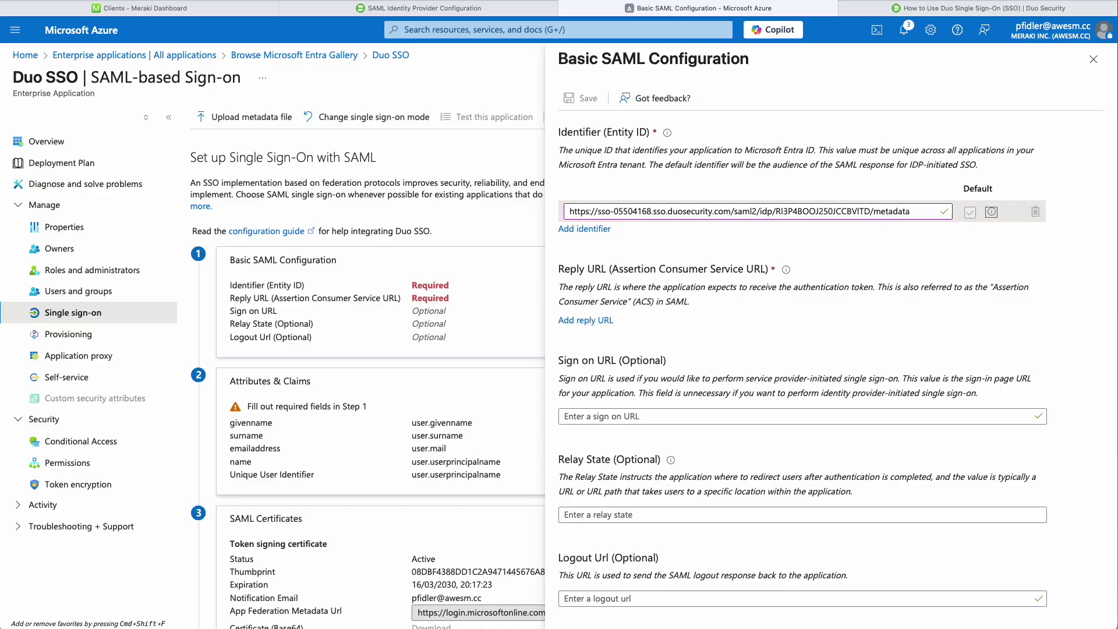
{"action": "key", "text": "super+Tab"}
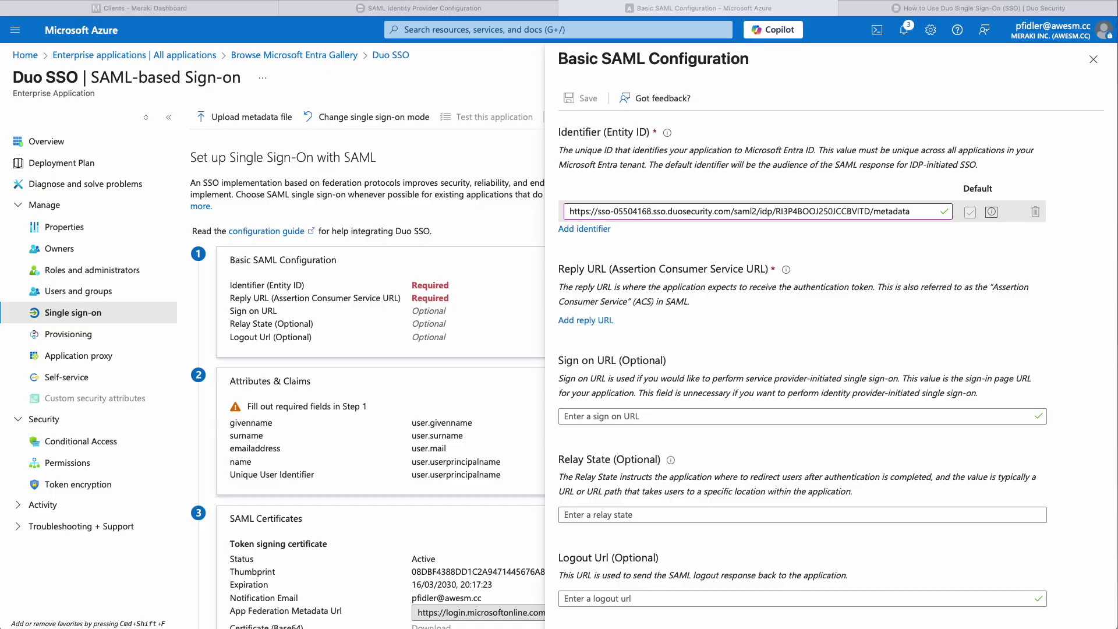
Step: Paste the Duo ACS URL as the Reply URL, then save and close the pane
{"action": "left_click", "coordinate": [579, 319]}
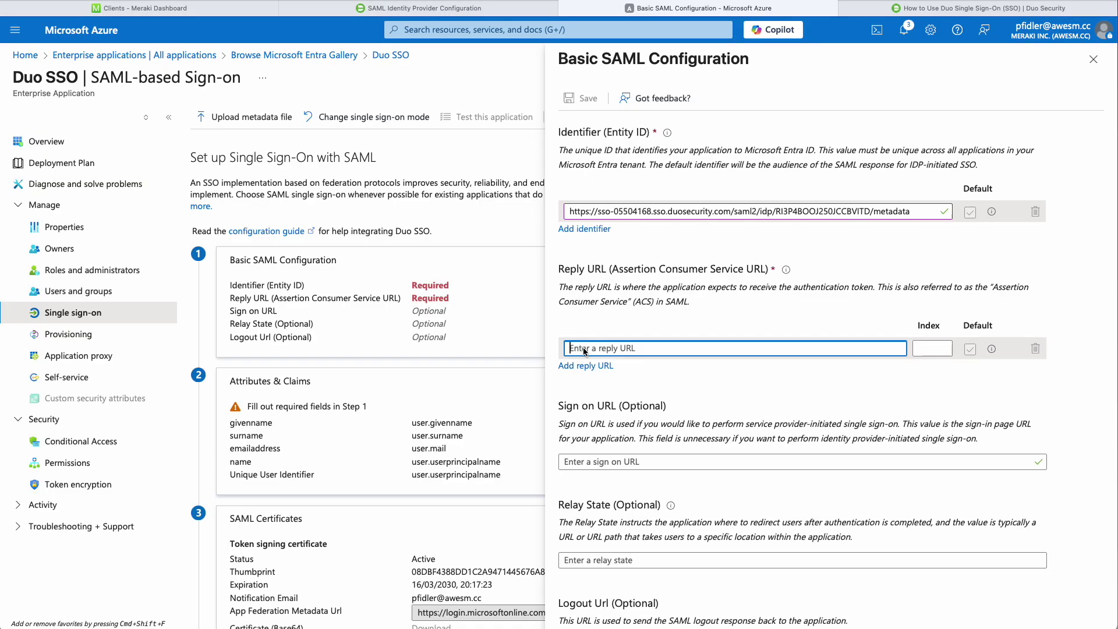
{"action": "type", "text": "https://sso-05504168.sso.duosecurity.com/saml2/idp/RI3P4BOOJ250JCCBVITD/acs"}
{"action": "key", "text": "Tab"}
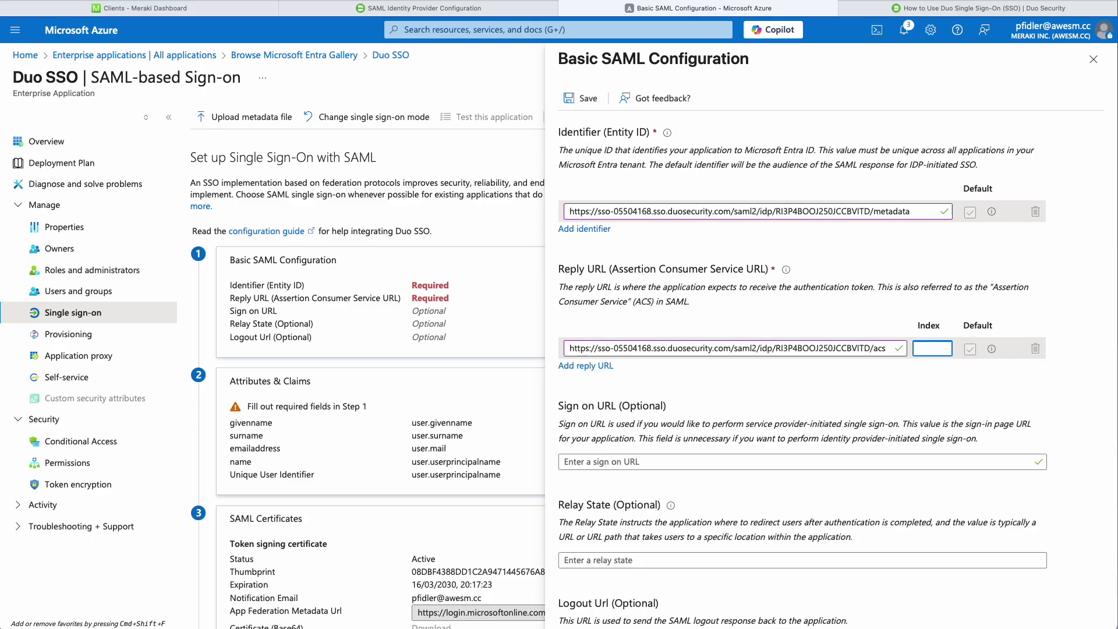
{"action": "key", "text": "super+Tab"}
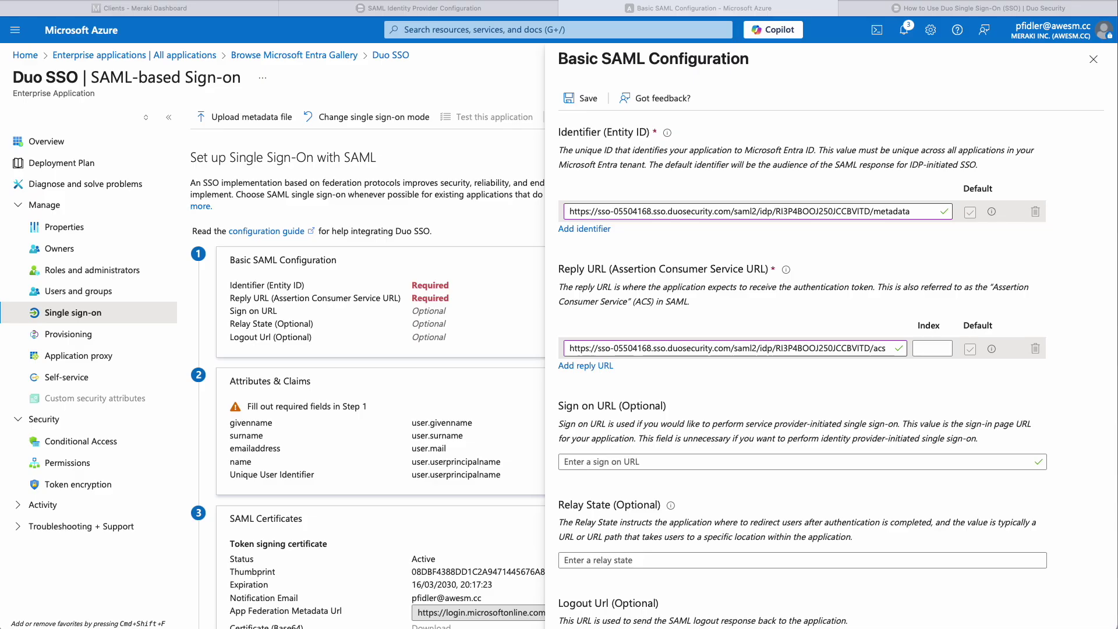
{"action": "key", "text": "super+Tab"}
{"action": "left_click", "coordinate": [588, 103]}
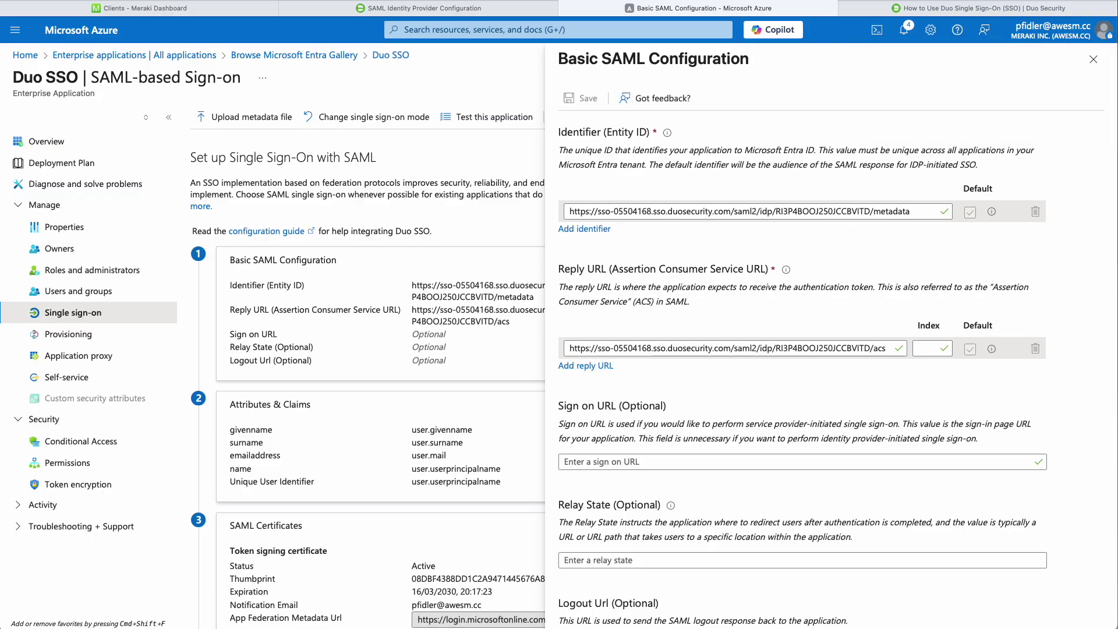
{"action": "left_click", "coordinate": [1092, 61]}
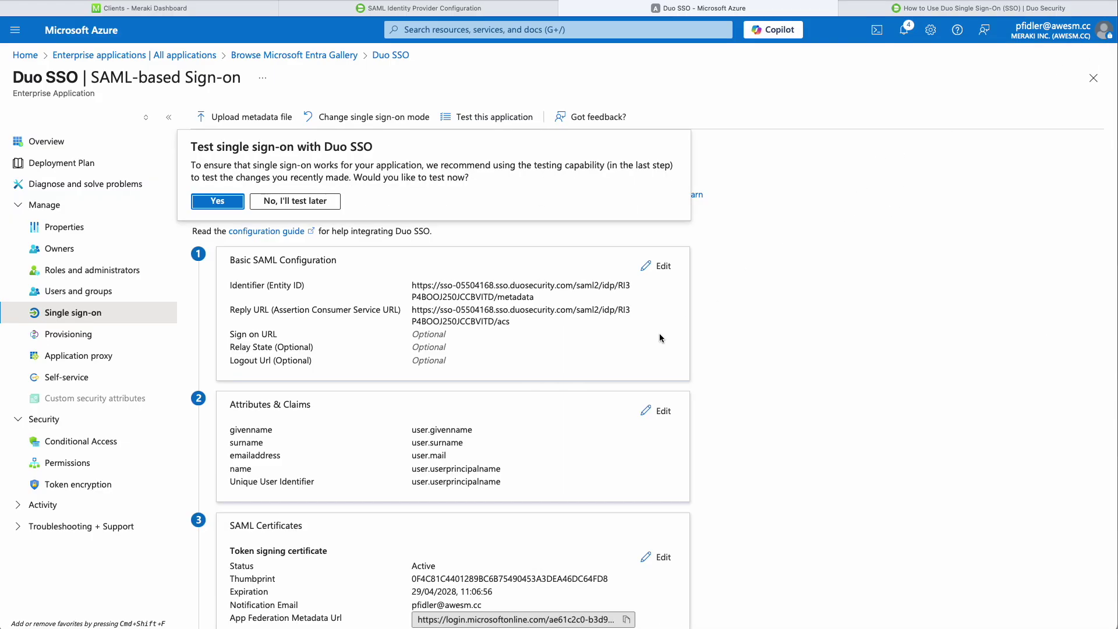
{"action": "left_click", "coordinate": [650, 413]}
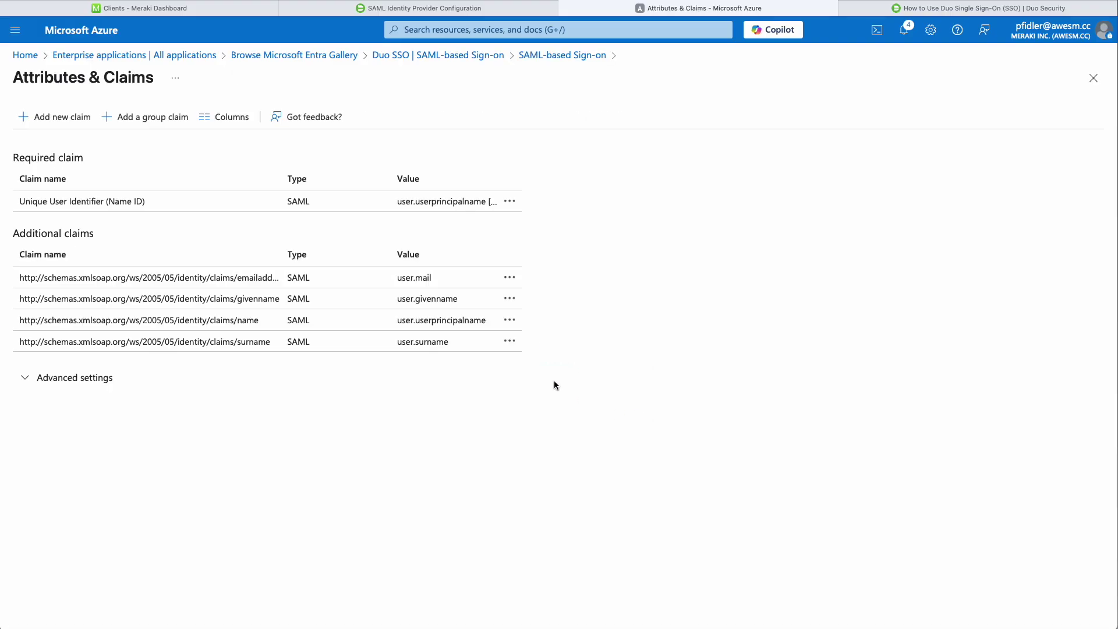
Step: Delete the default emailaddress, givenname, name and surname claims
{"action": "left_click", "coordinate": [510, 280]}
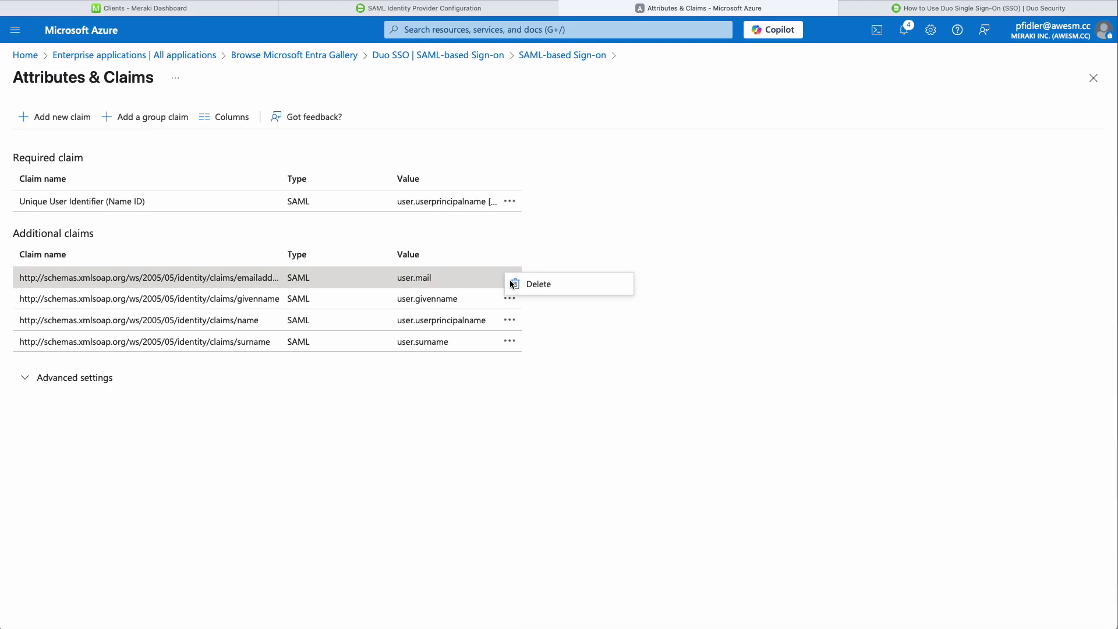
{"action": "left_click", "coordinate": [546, 285]}
{"action": "left_click", "coordinate": [53, 196]}
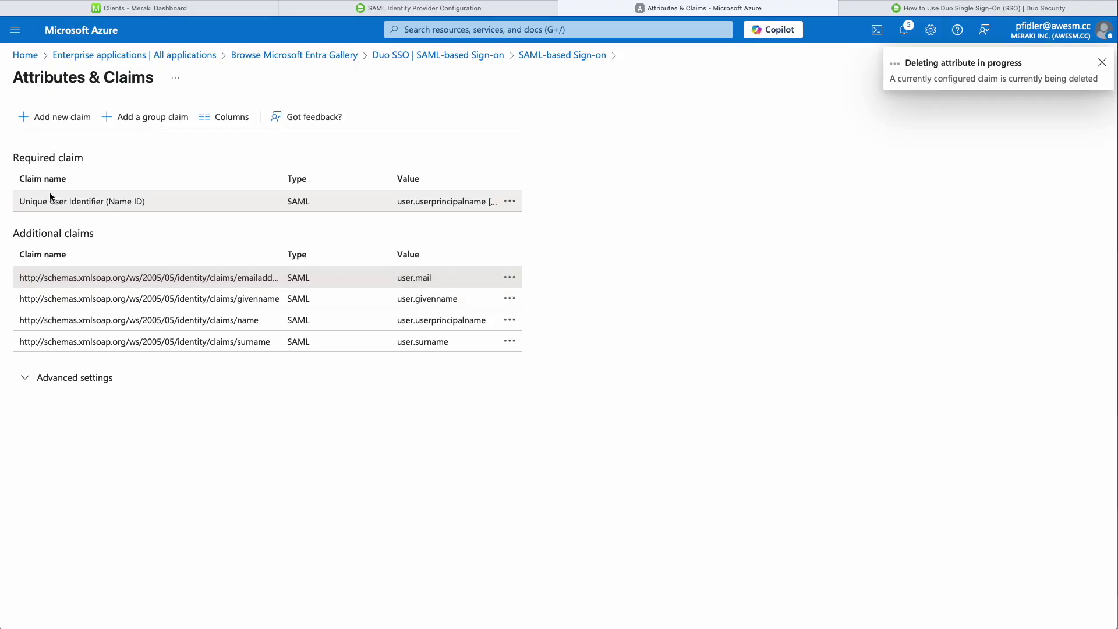
{"action": "left_click", "coordinate": [510, 278]}
{"action": "left_click", "coordinate": [533, 284]}
{"action": "left_click", "coordinate": [40, 189]}
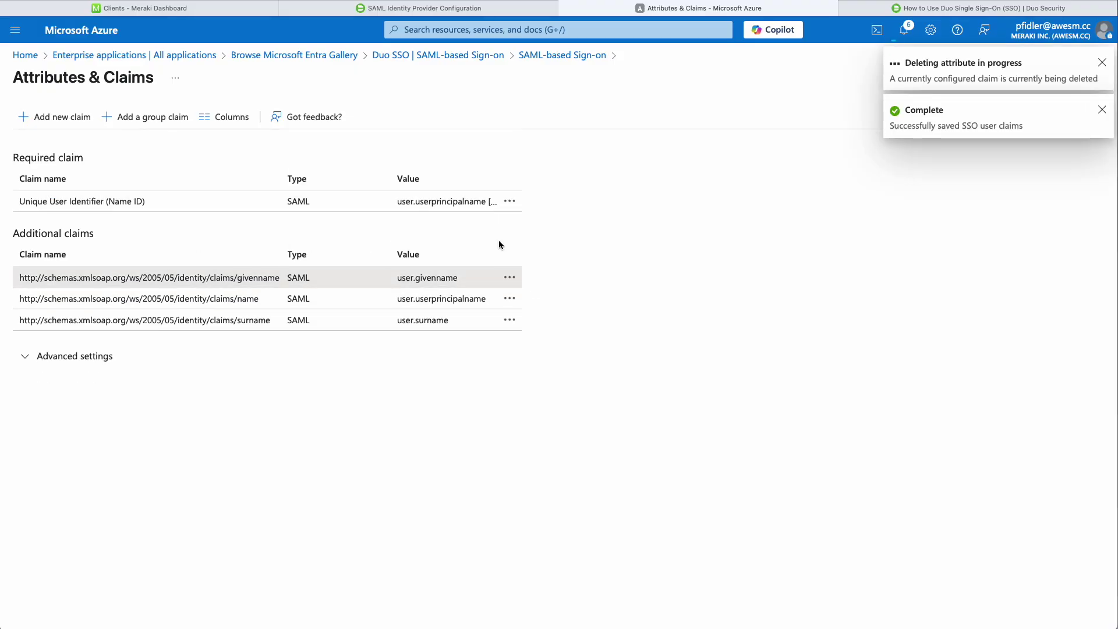
{"action": "left_click", "coordinate": [510, 277]}
{"action": "left_click", "coordinate": [534, 283]}
{"action": "left_click", "coordinate": [45, 189]}
{"action": "left_click", "coordinate": [510, 277]}
{"action": "left_click", "coordinate": [535, 285]}
{"action": "left_click", "coordinate": [40, 189]}
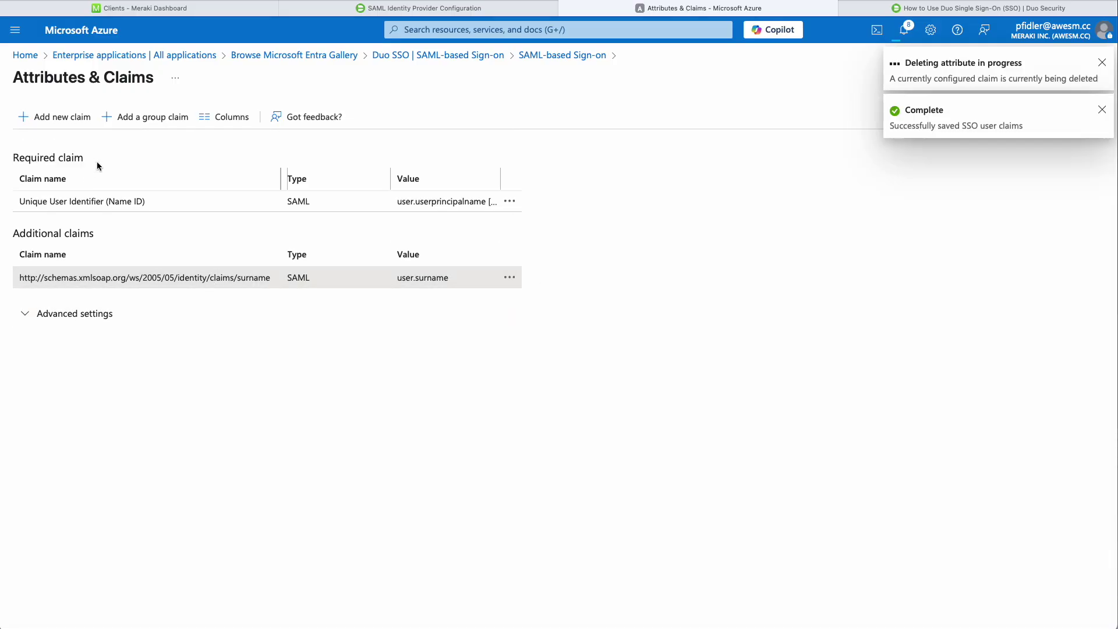
Step: Add an Email claim sourced from user.mail and close the claims page
{"action": "left_click", "coordinate": [53, 117]}
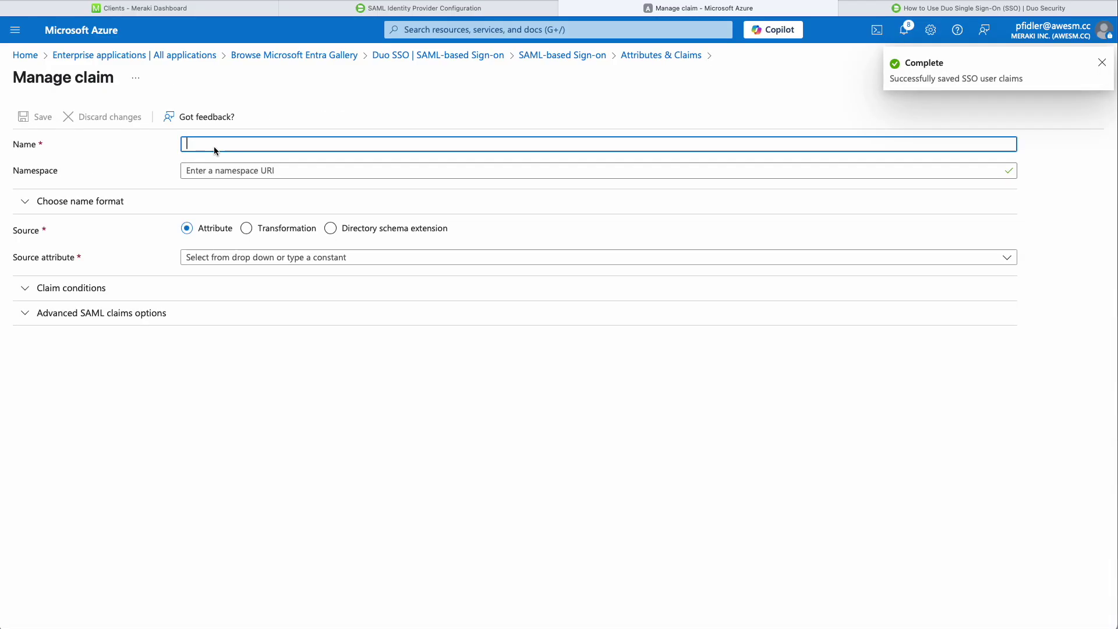
{"action": "type", "text": "Email"}
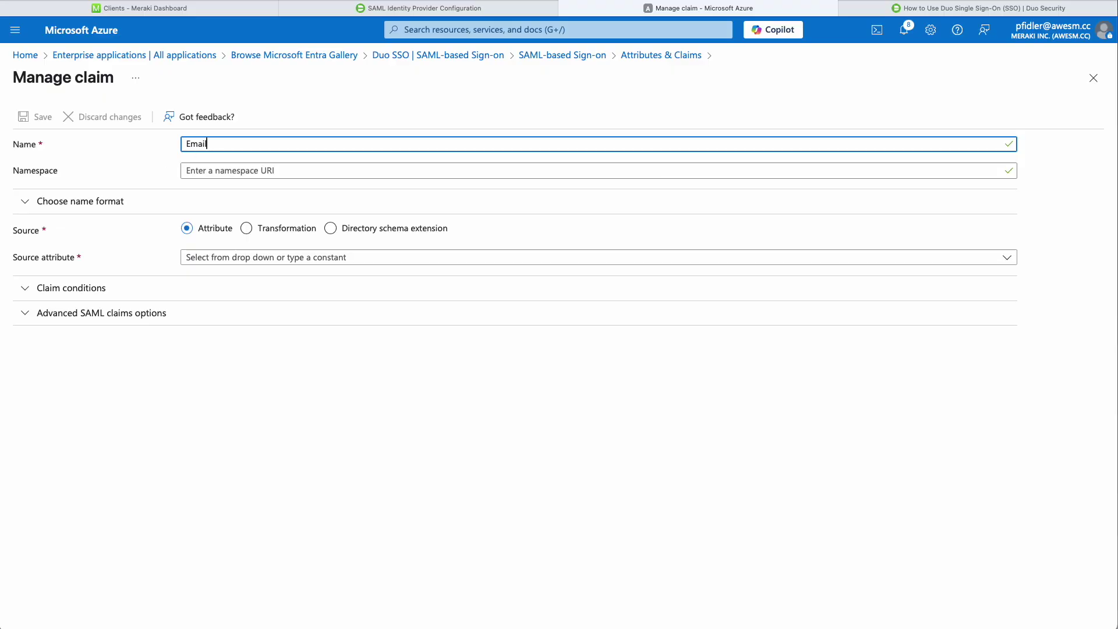
{"action": "key", "text": "super+Tab"}
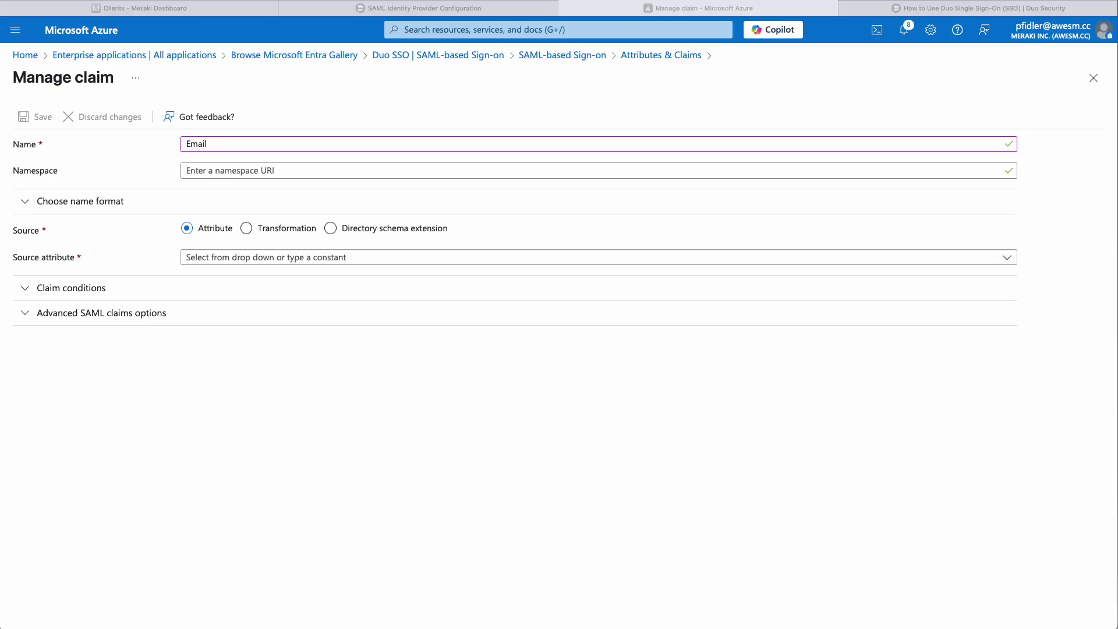
{"action": "left_click", "coordinate": [202, 257]}
{"action": "type", "text": "user.mail"}
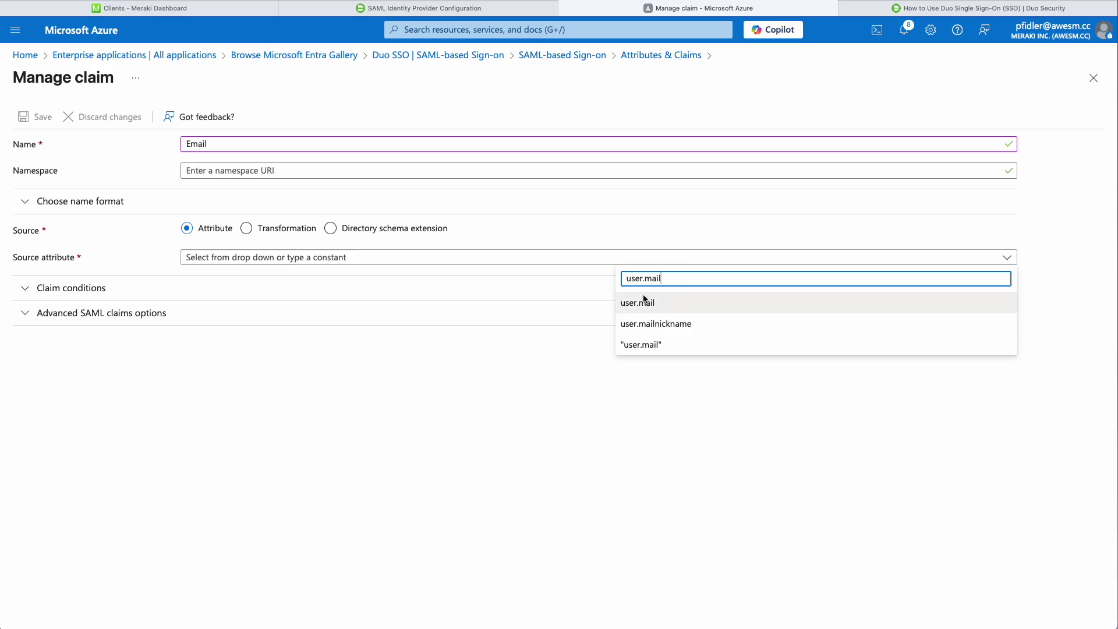
{"action": "key", "text": "Return"}
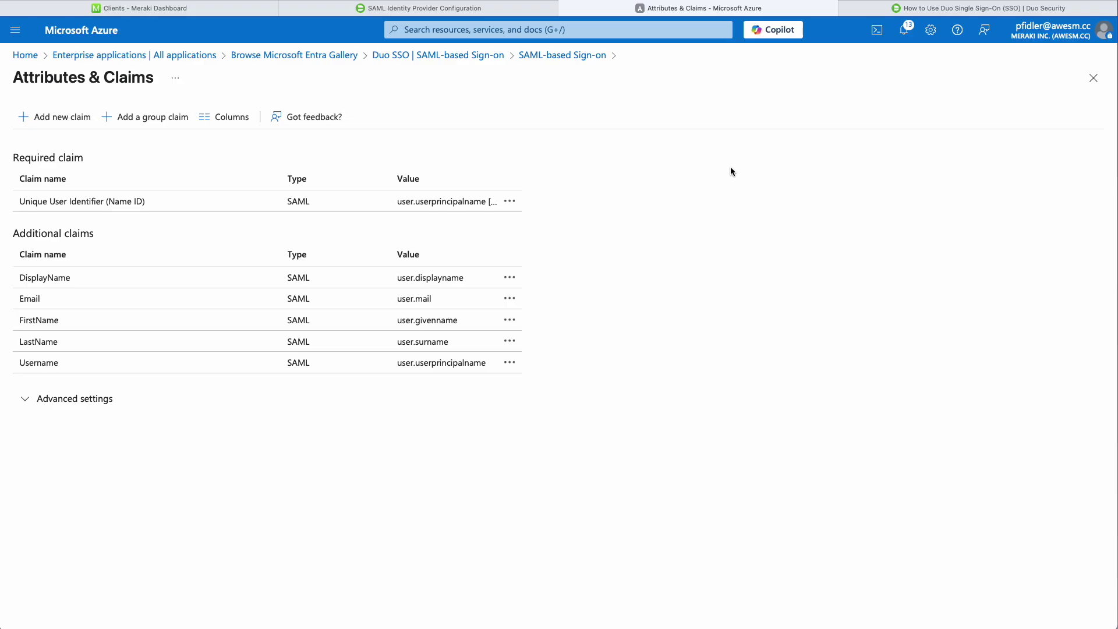
{"action": "left_click", "coordinate": [1091, 87]}
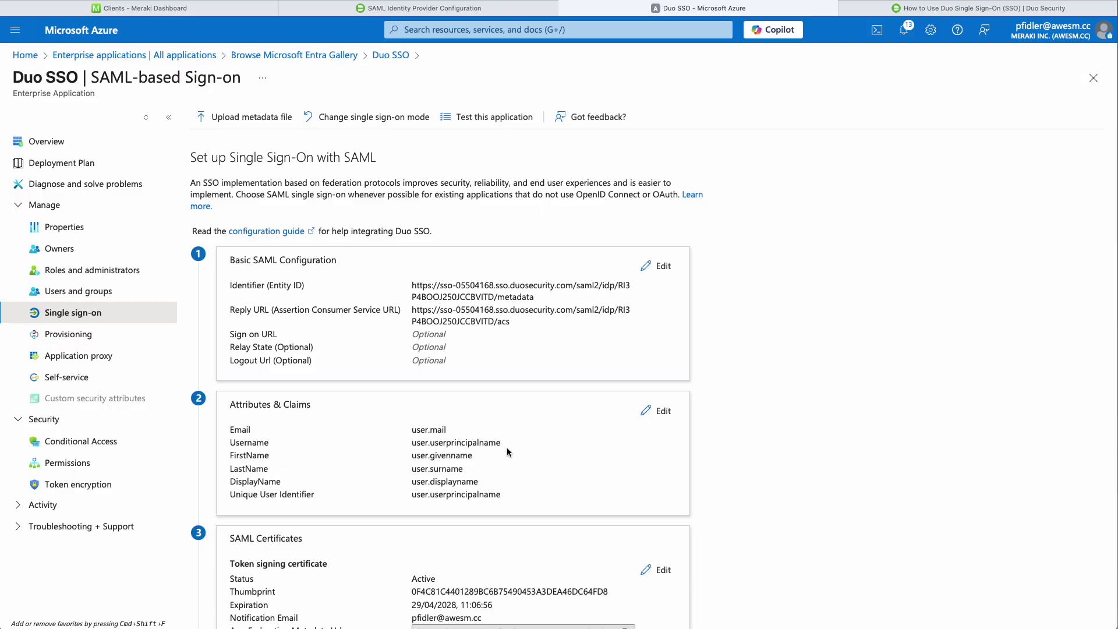
Step: Scroll to the SAML Certificates section, then return to Duo's identity provider configuration
{"action": "scroll", "coordinate": [792, 464], "scroll_direction": "down", "scroll_amount": 4}
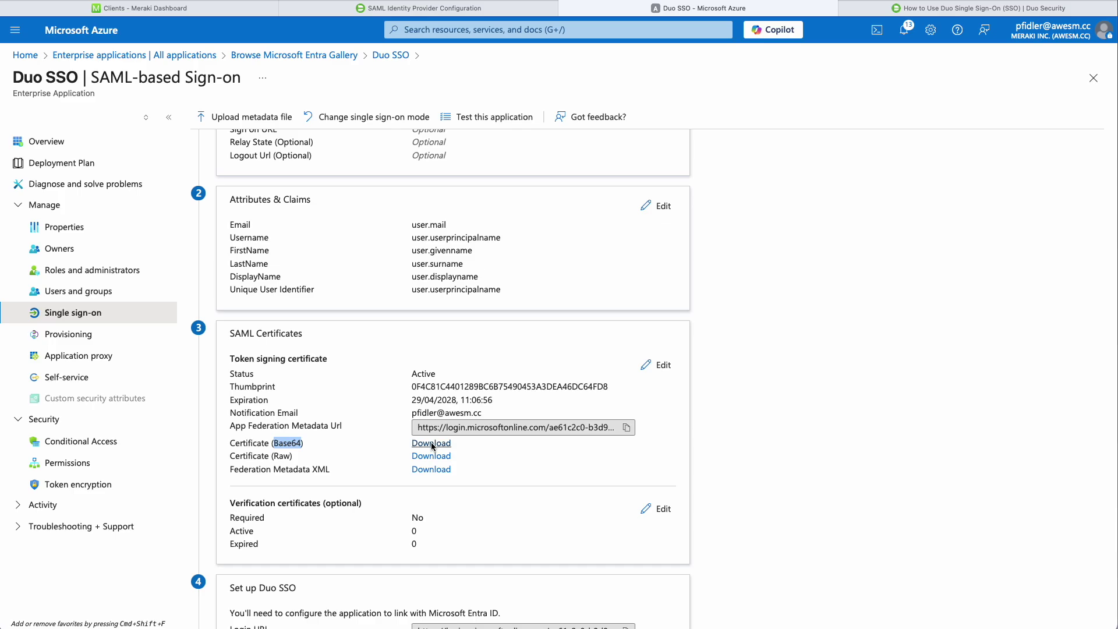
{"action": "left_click", "coordinate": [318, 10]}
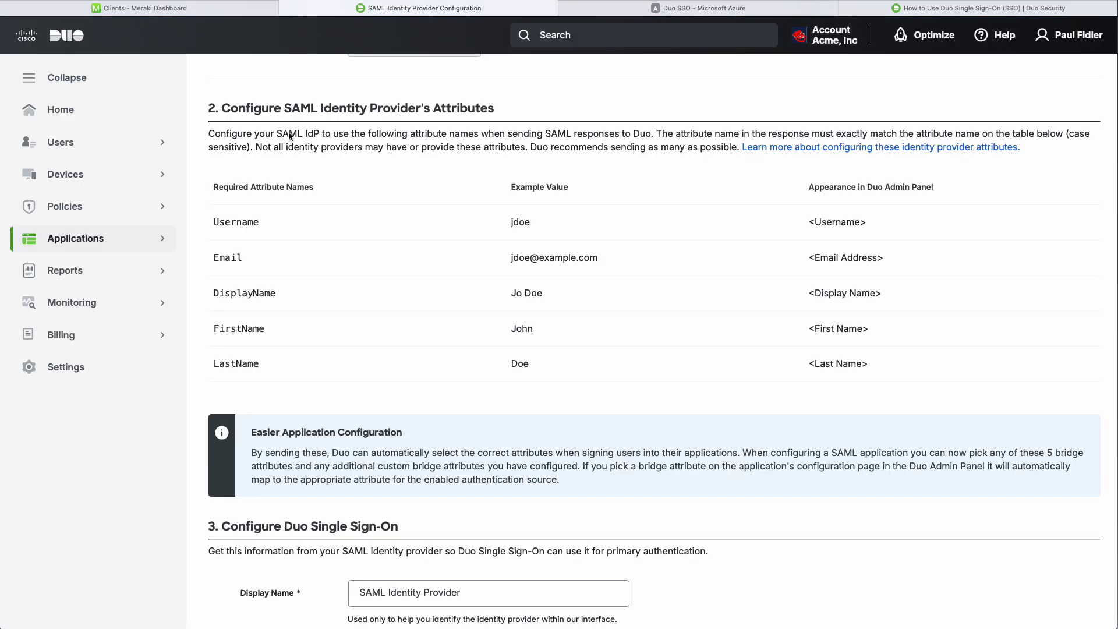
Step: Replace the Display Name 'SAML Identity Provider' with 'AWESM Entra'
{"action": "scroll", "coordinate": [345, 242], "scroll_direction": "down", "scroll_amount": 5}
{"action": "scroll", "coordinate": [345, 240], "scroll_direction": "down", "scroll_amount": 3}
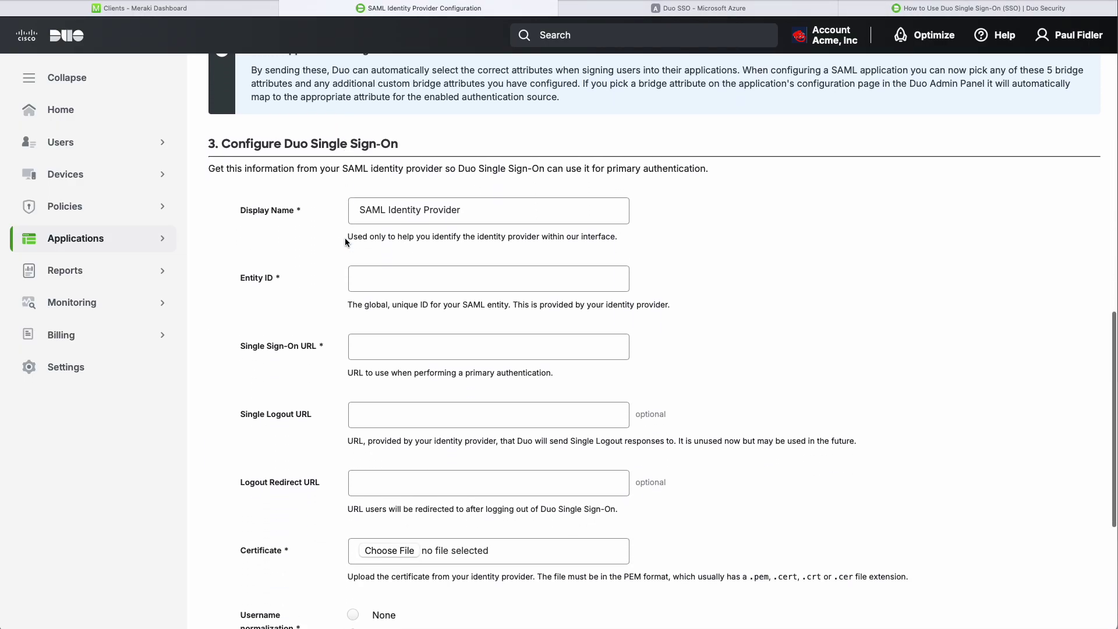
{"action": "left_click", "coordinate": [407, 145]}
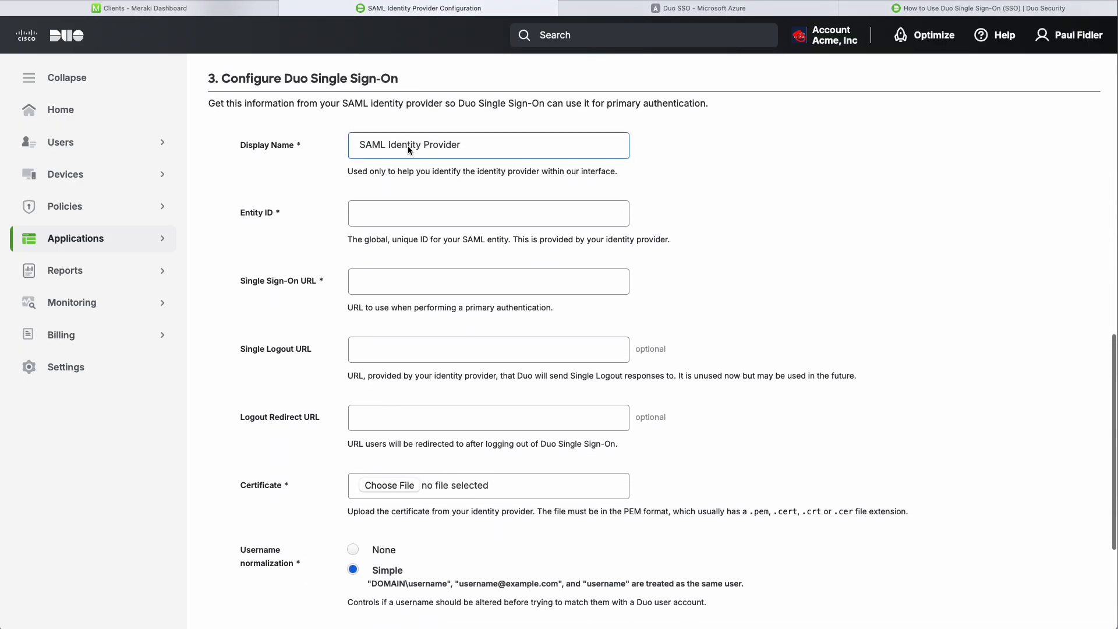
{"action": "triple_click", "coordinate": [410, 144]}
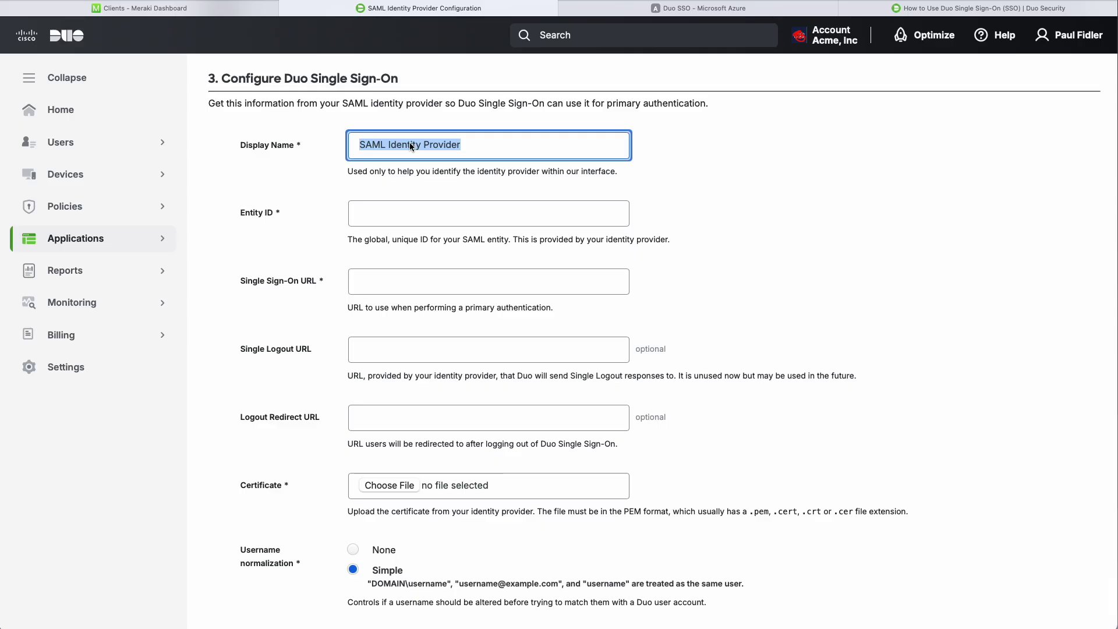
{"action": "type", "text": "AWESM"}
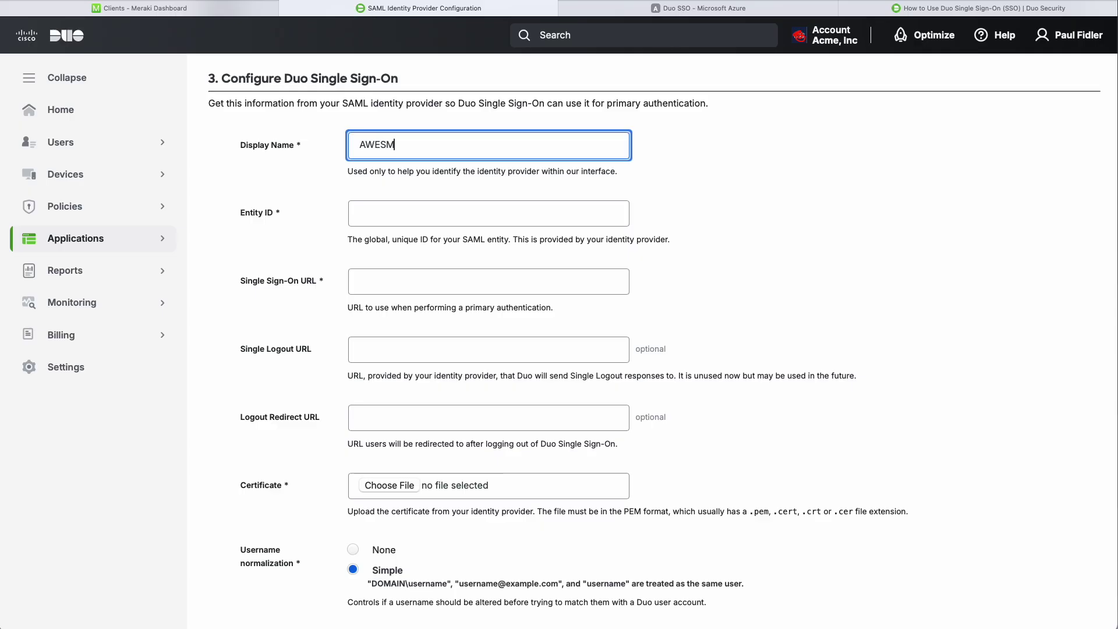
{"action": "type", "text": " Entra"}
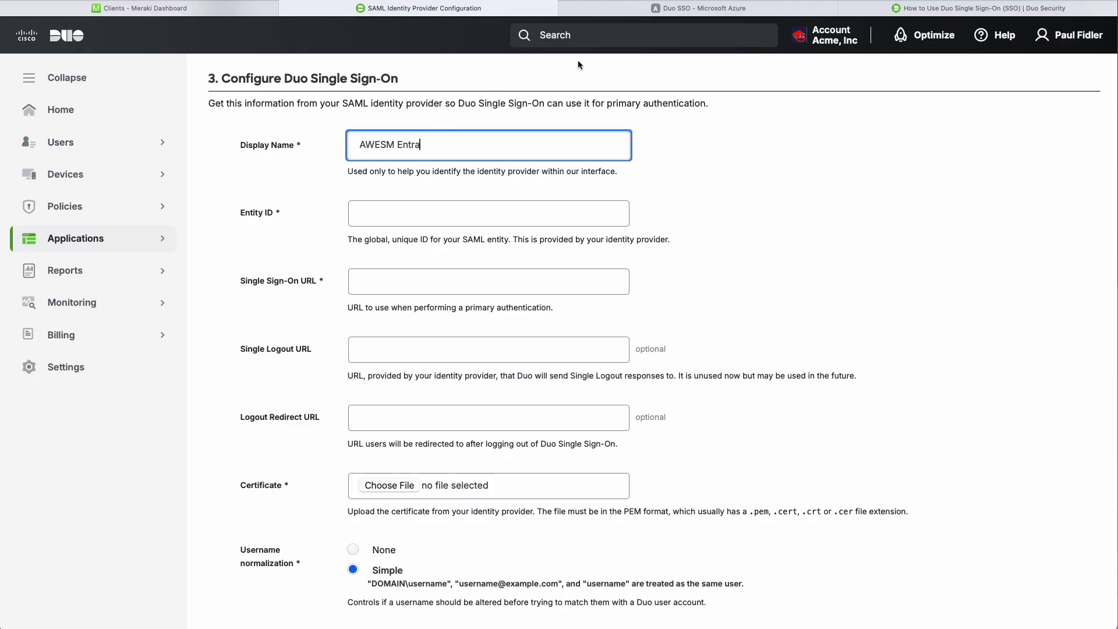
{"action": "left_click", "coordinate": [713, 8]}
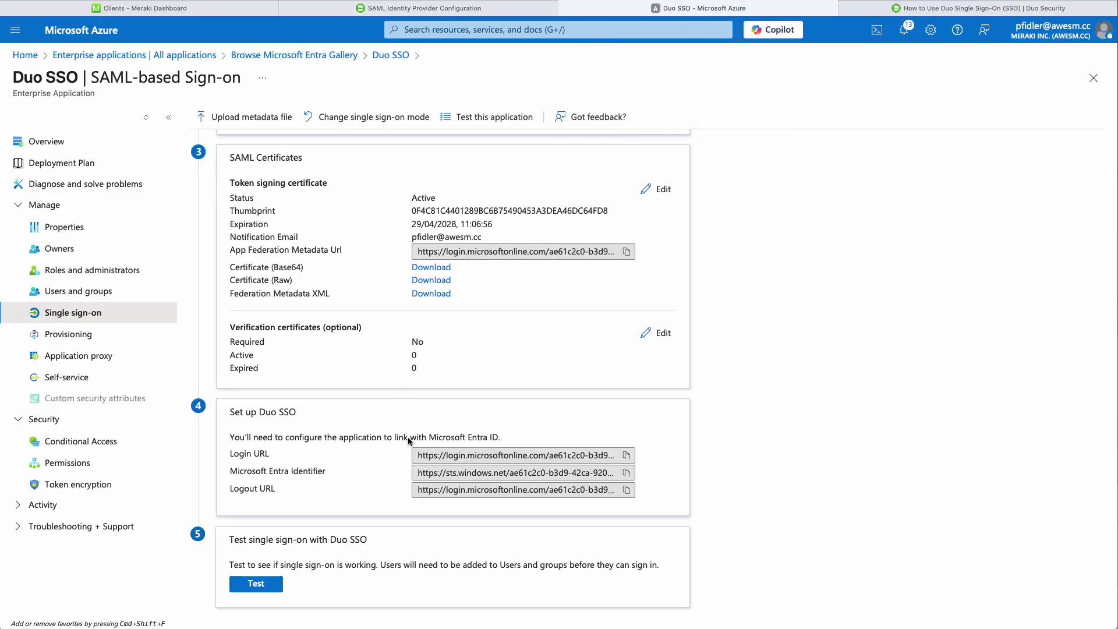
Step: Paste Azure's Login URL into Duo's Single Sign-On URL field
{"action": "left_click_drag", "start_coordinate": [230, 454], "coordinate": [277, 453]}
{"action": "left_click", "coordinate": [627, 456]}
{"action": "left_click", "coordinate": [368, 9]}
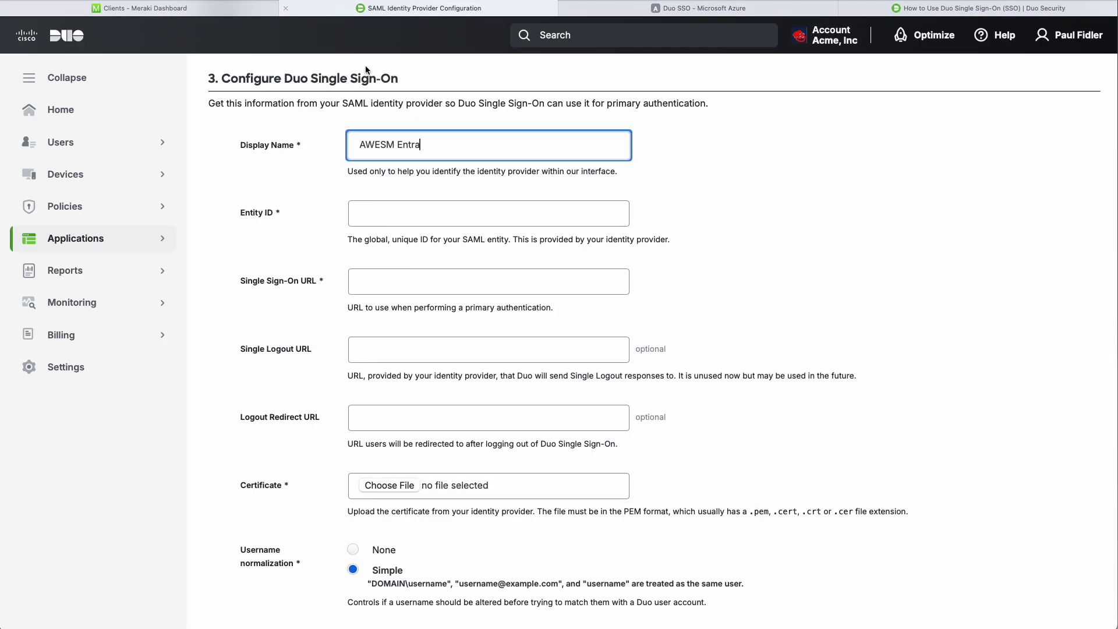
{"action": "left_click", "coordinate": [368, 214]}
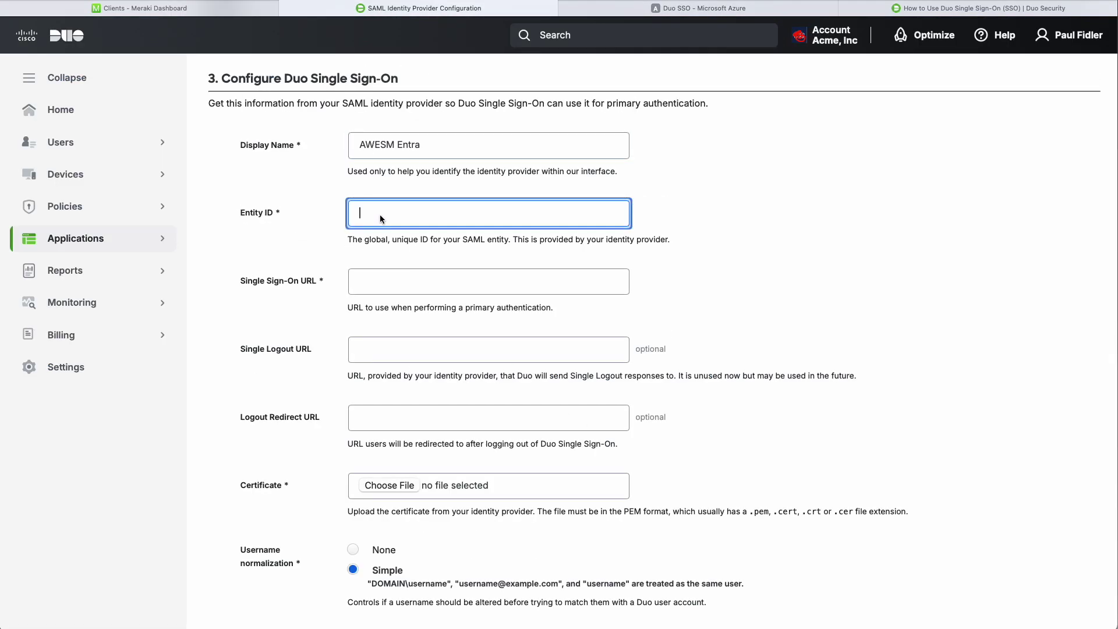
{"action": "left_click", "coordinate": [381, 280]}
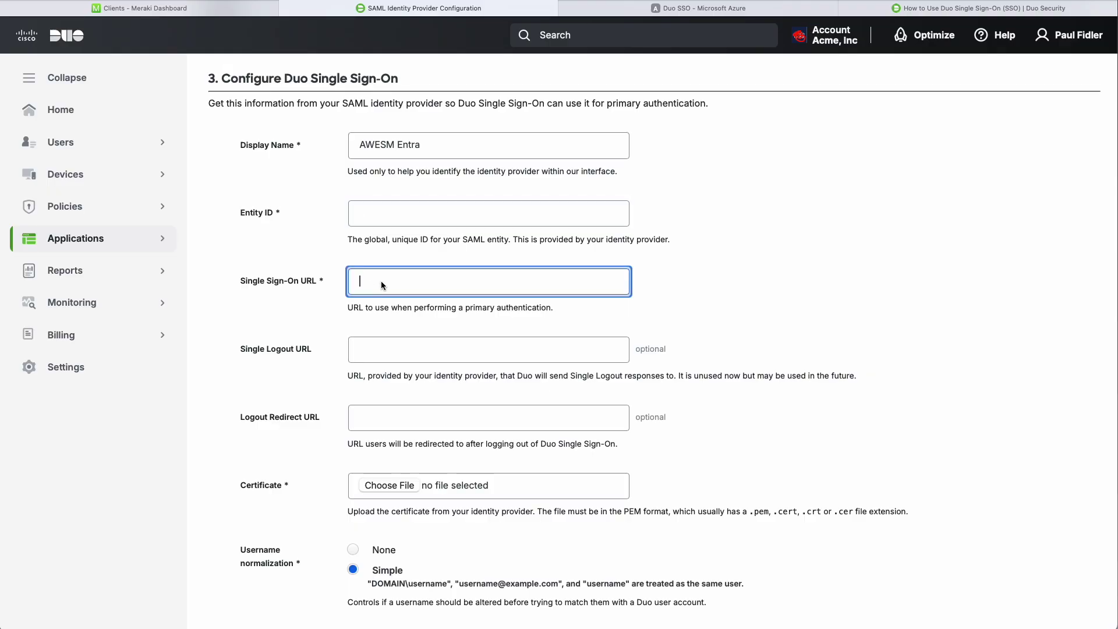
{"action": "key", "text": "super+v"}
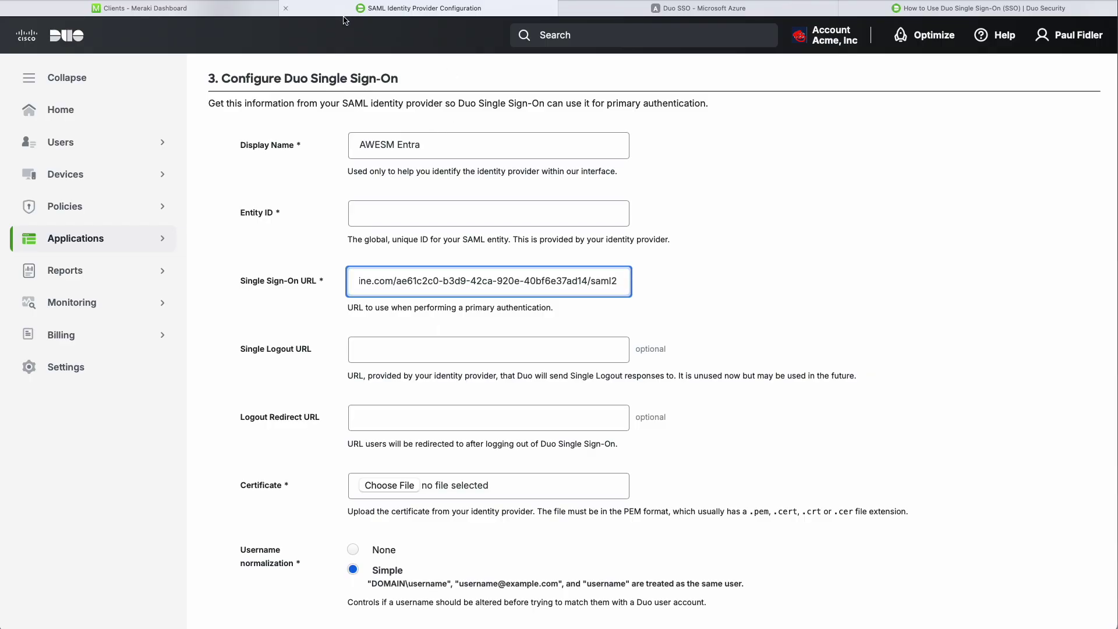
Step: Paste the Microsoft Entra Identifier from Azure into Duo's Entity ID field
{"action": "left_click", "coordinate": [589, 8]}
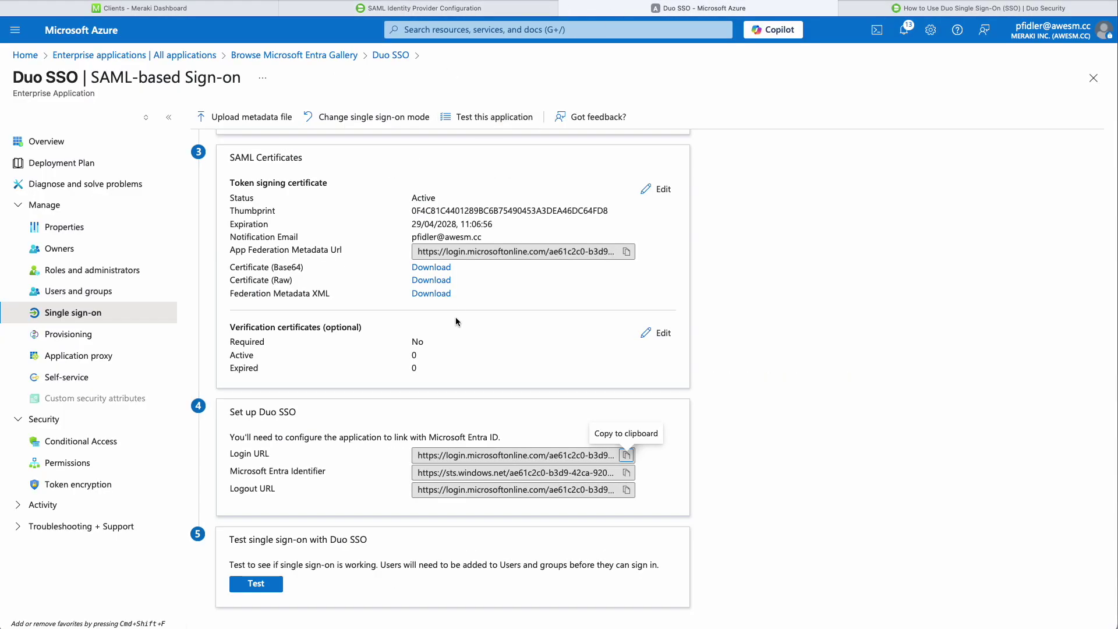
{"action": "left_click", "coordinate": [627, 473]}
{"action": "left_click", "coordinate": [627, 473]}
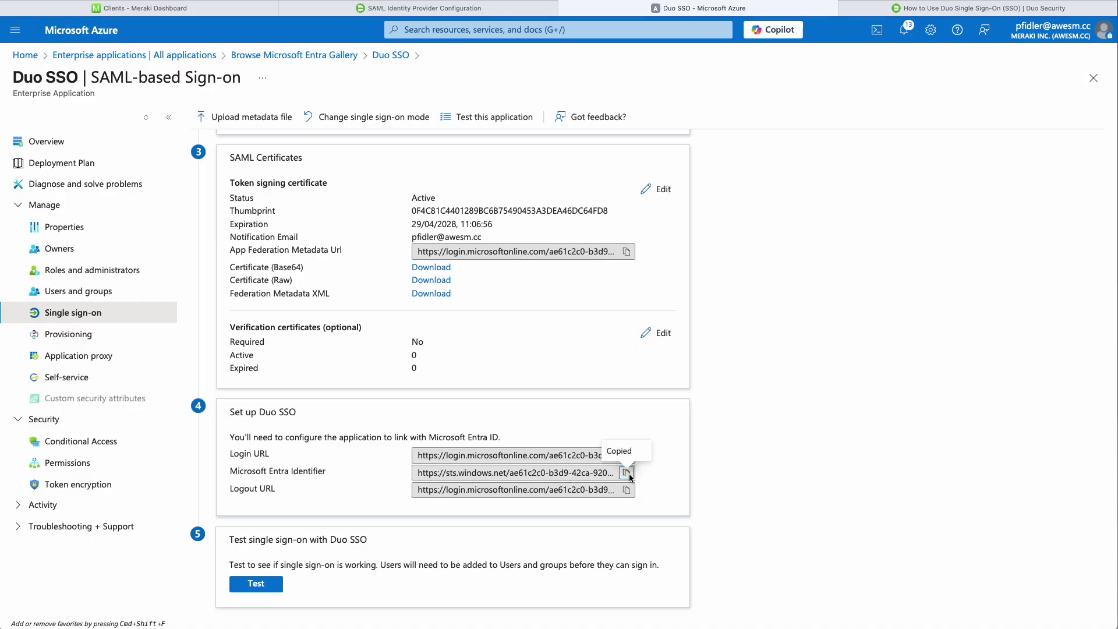
{"action": "left_click", "coordinate": [440, 10]}
{"action": "left_click", "coordinate": [370, 222]}
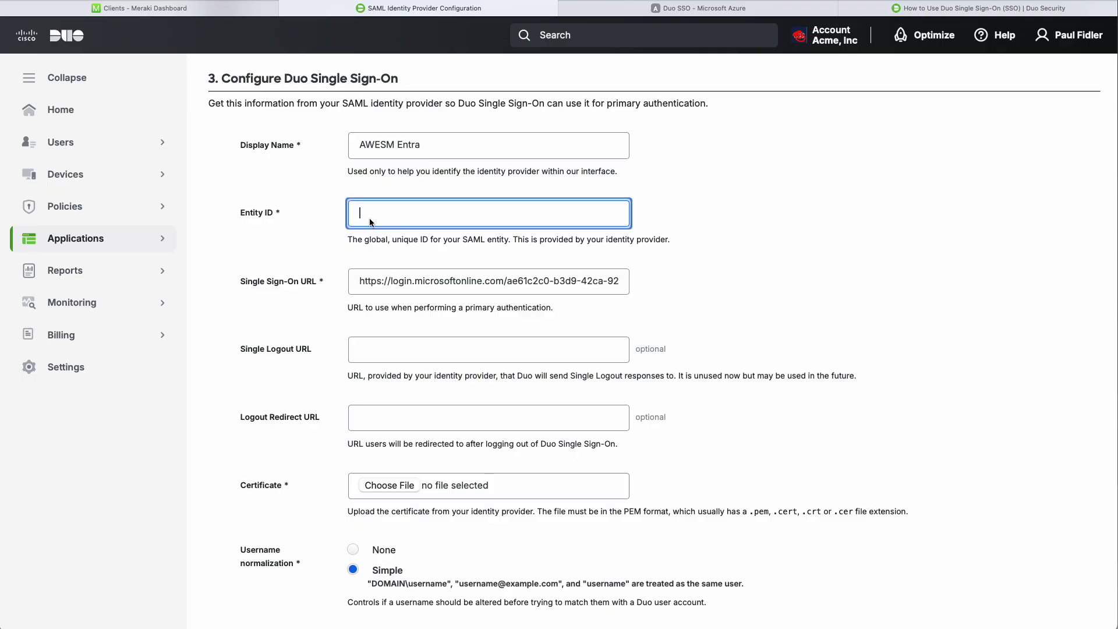
{"action": "key", "text": "super+v"}
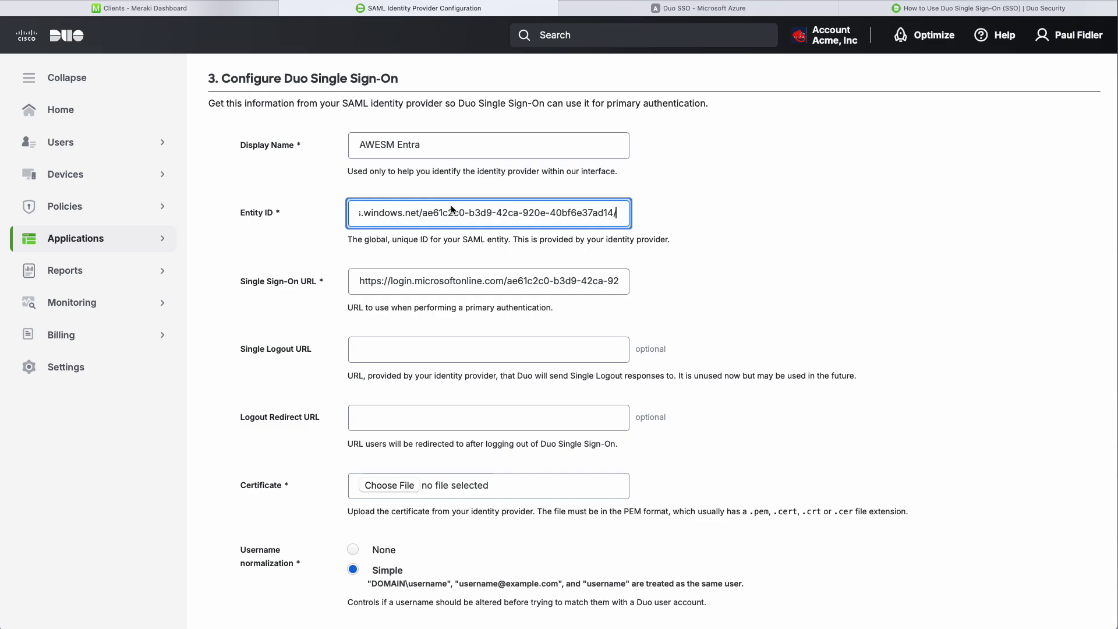
{"action": "left_click", "coordinate": [762, 220]}
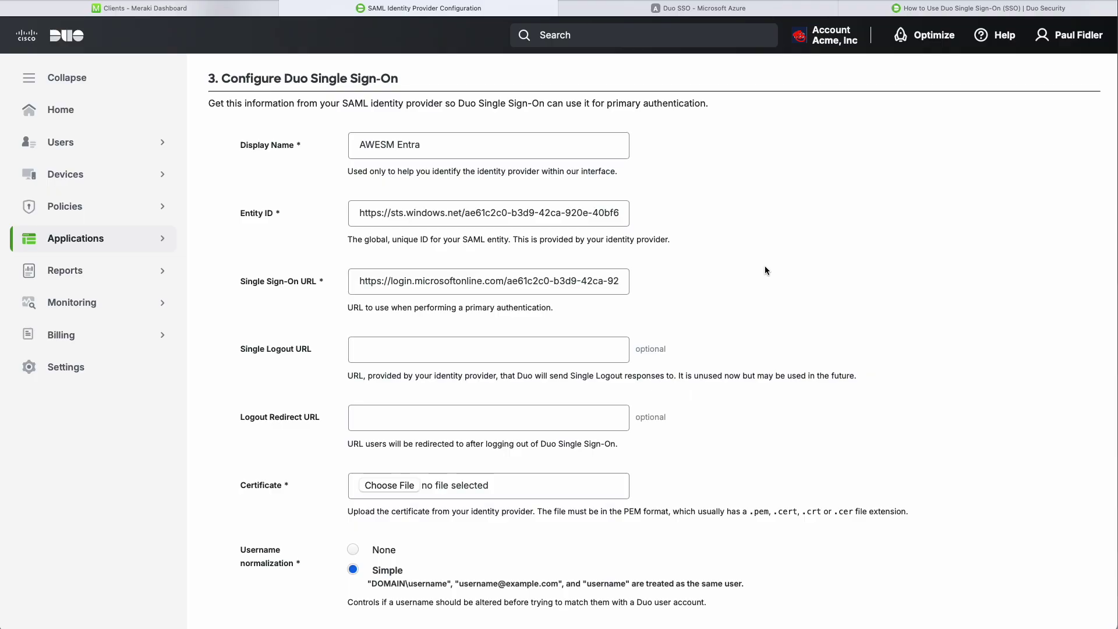
{"action": "scroll", "coordinate": [778, 333], "scroll_direction": "down", "scroll_amount": 1}
Step: Upload Duo SSO.cer from Downloads as the identity provider certificate
{"action": "left_click", "coordinate": [399, 457]}
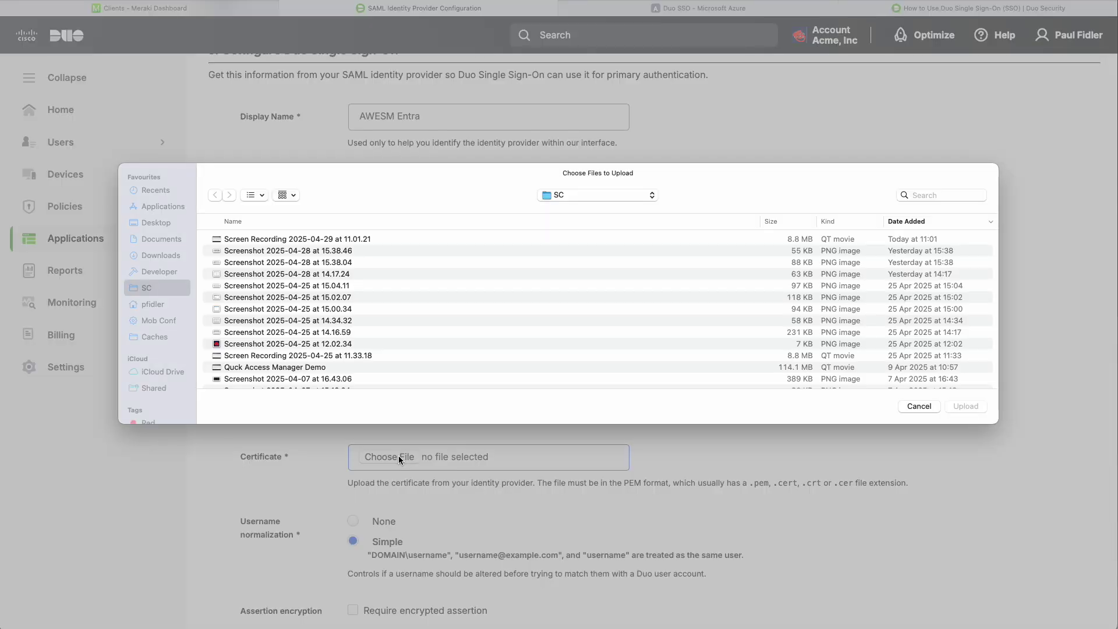
{"action": "left_click", "coordinate": [160, 255]}
{"action": "left_click", "coordinate": [252, 240]}
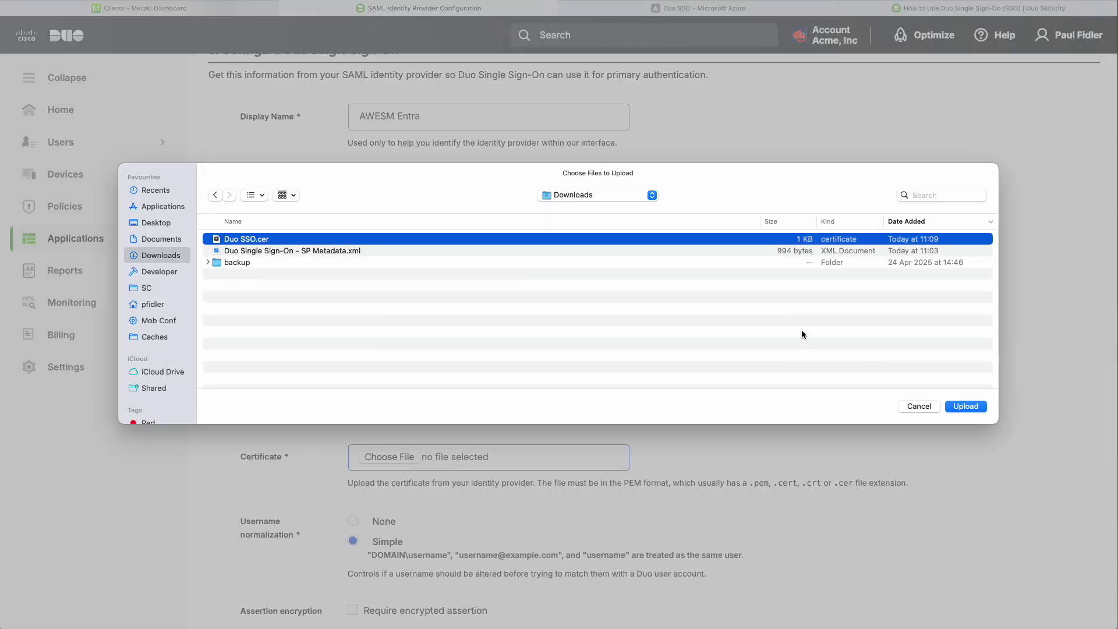
{"action": "left_click", "coordinate": [966, 406]}
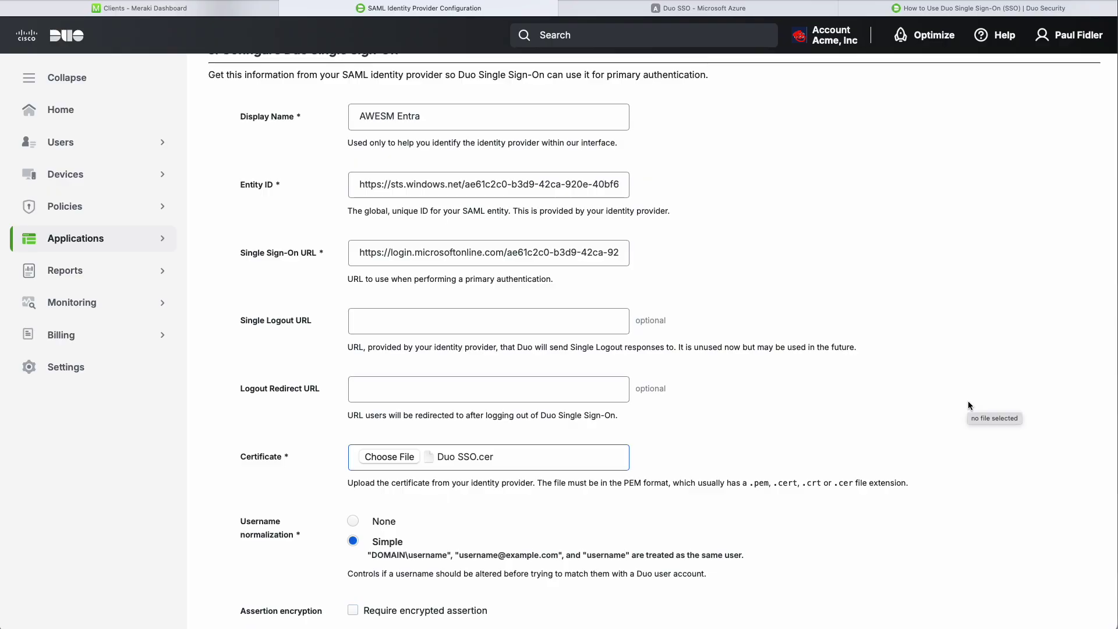
{"action": "scroll", "coordinate": [908, 394], "scroll_direction": "down", "scroll_amount": 1}
{"action": "scroll", "coordinate": [908, 395], "scroll_direction": "down", "scroll_amount": 3}
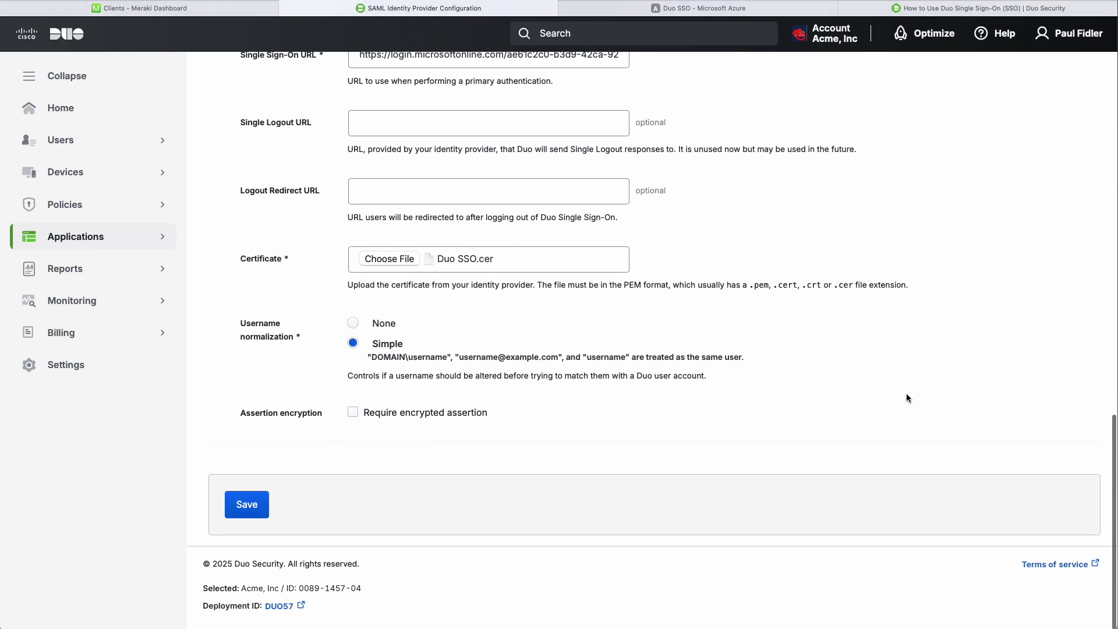
Step: Save the AWESM Entra source configuration and confirm enabling the source
{"action": "left_click_drag", "start_coordinate": [240, 325], "coordinate": [286, 339]}
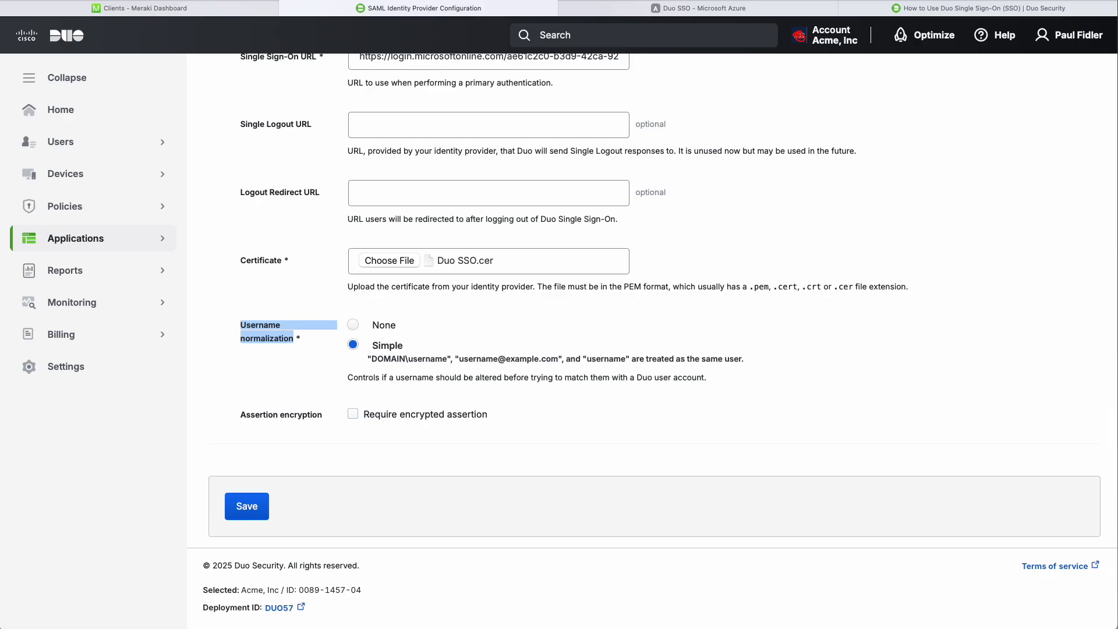
{"action": "left_click", "coordinate": [316, 367]}
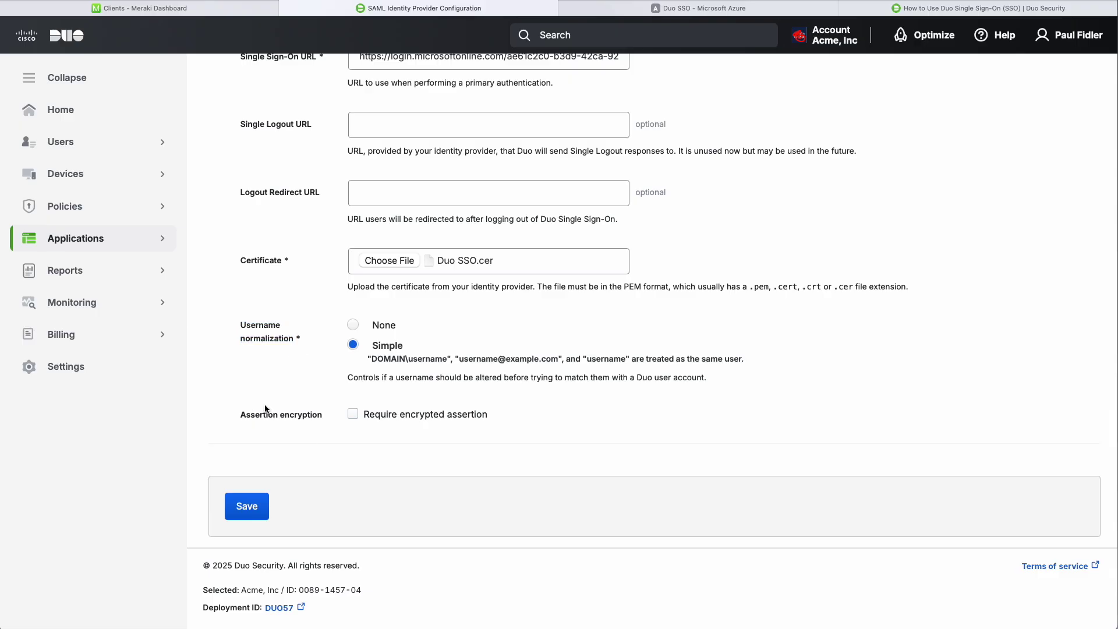
{"action": "left_click_drag", "start_coordinate": [241, 415], "coordinate": [324, 417]}
{"action": "left_click", "coordinate": [258, 506]}
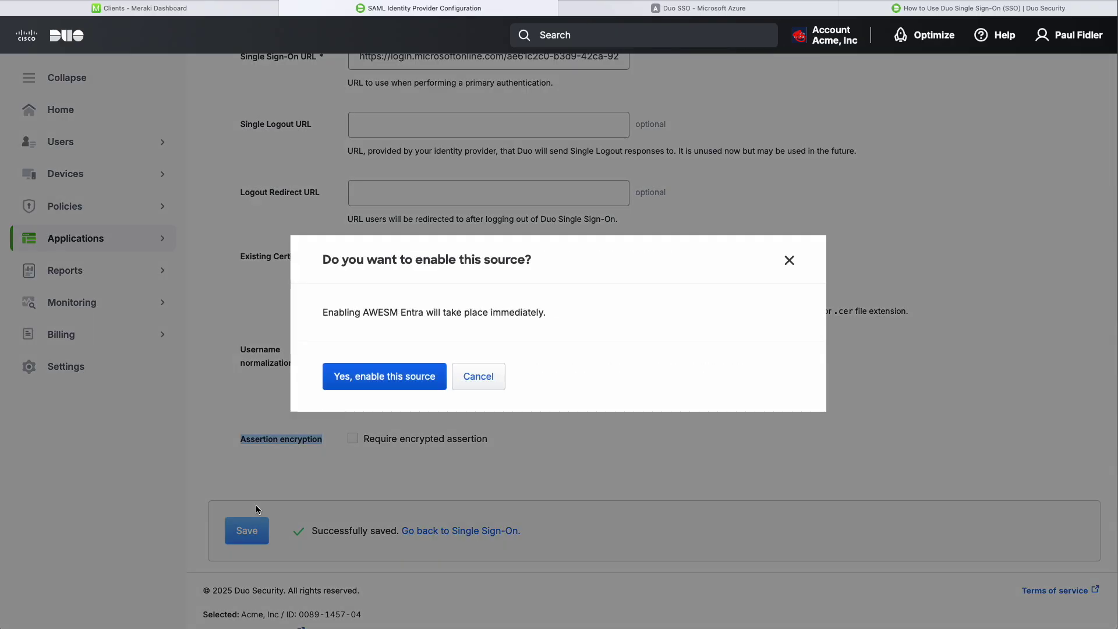
{"action": "left_click", "coordinate": [396, 382]}
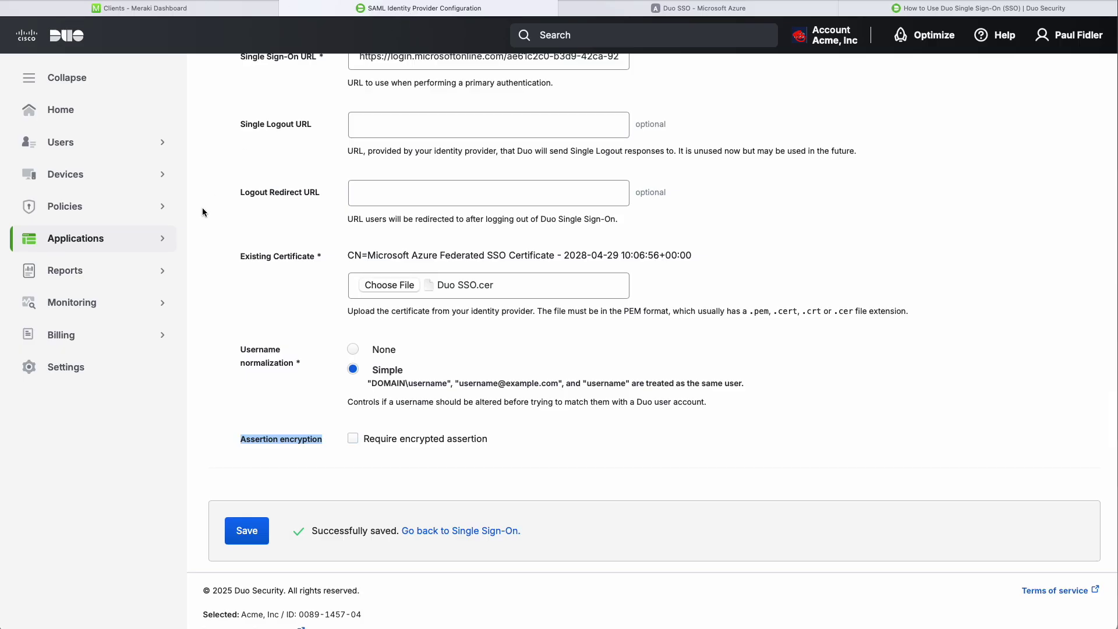
{"action": "left_click", "coordinate": [111, 417]}
{"action": "left_click", "coordinate": [81, 240]}
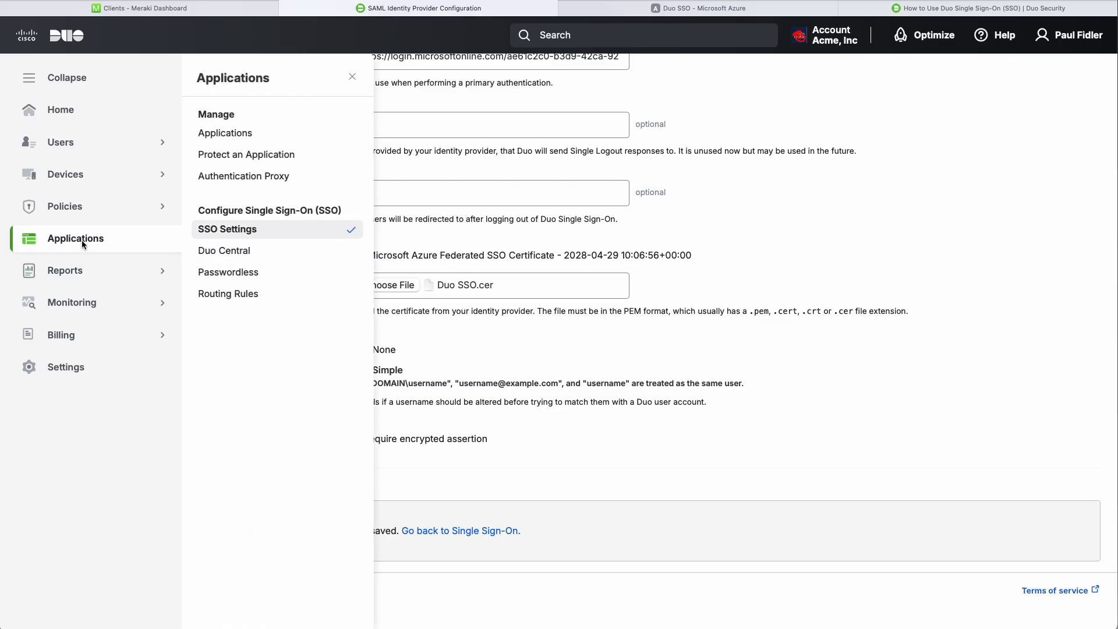
Step: In Routing Rules, set the default rule's authentication source to AWESM Entra and save
{"action": "left_click", "coordinate": [225, 293]}
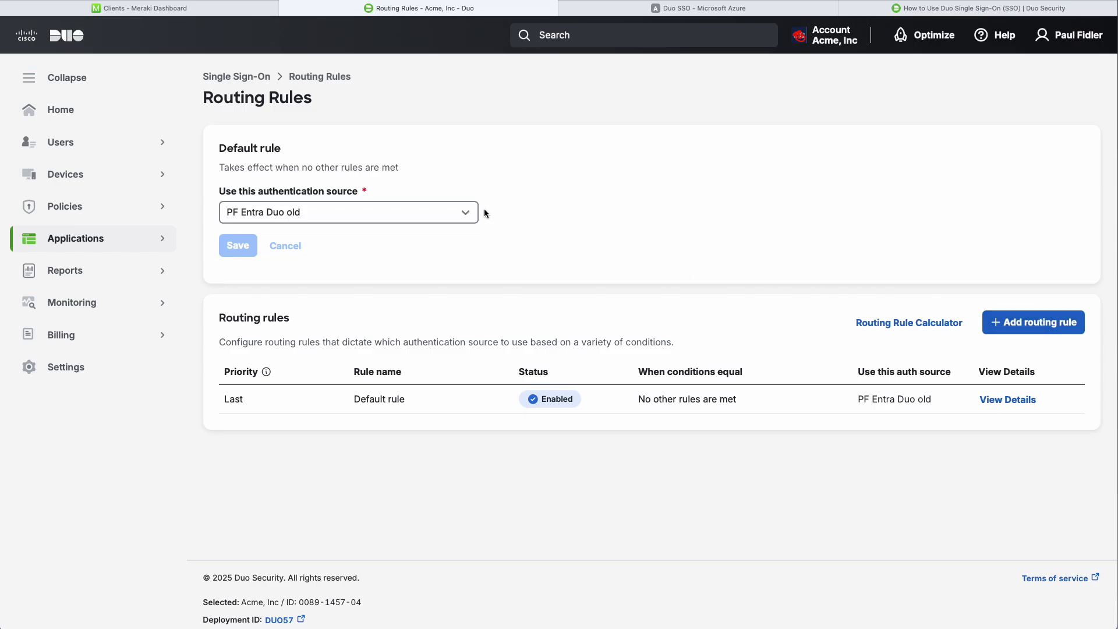
{"action": "left_click", "coordinate": [465, 213]}
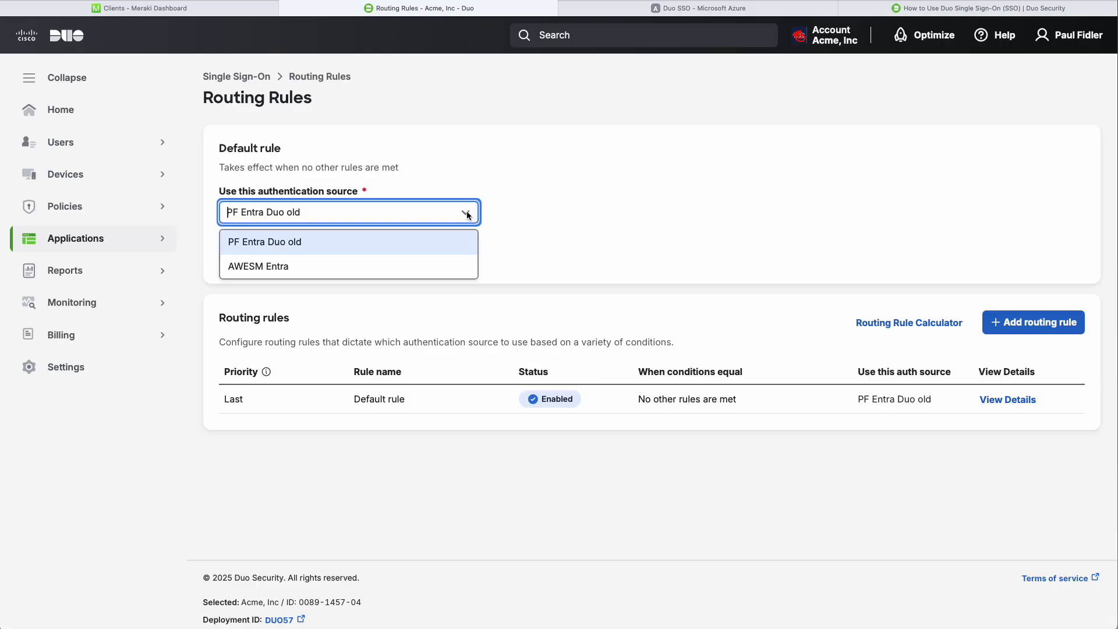
{"action": "left_click", "coordinate": [274, 265]}
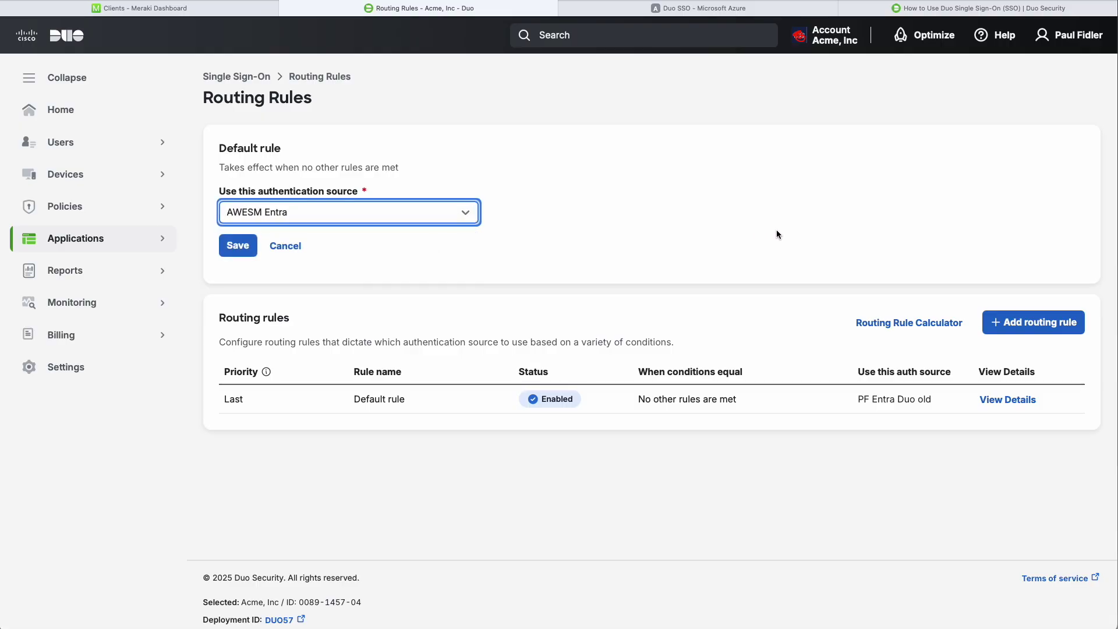
{"action": "left_click", "coordinate": [255, 248]}
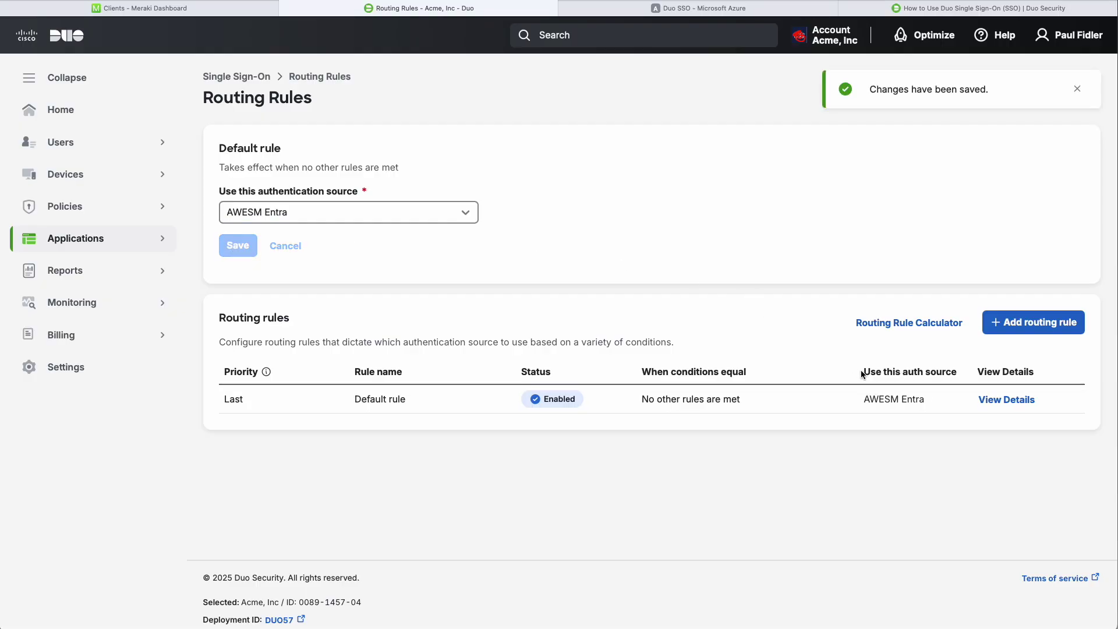
{"action": "left_click_drag", "start_coordinate": [865, 400], "coordinate": [925, 396]}
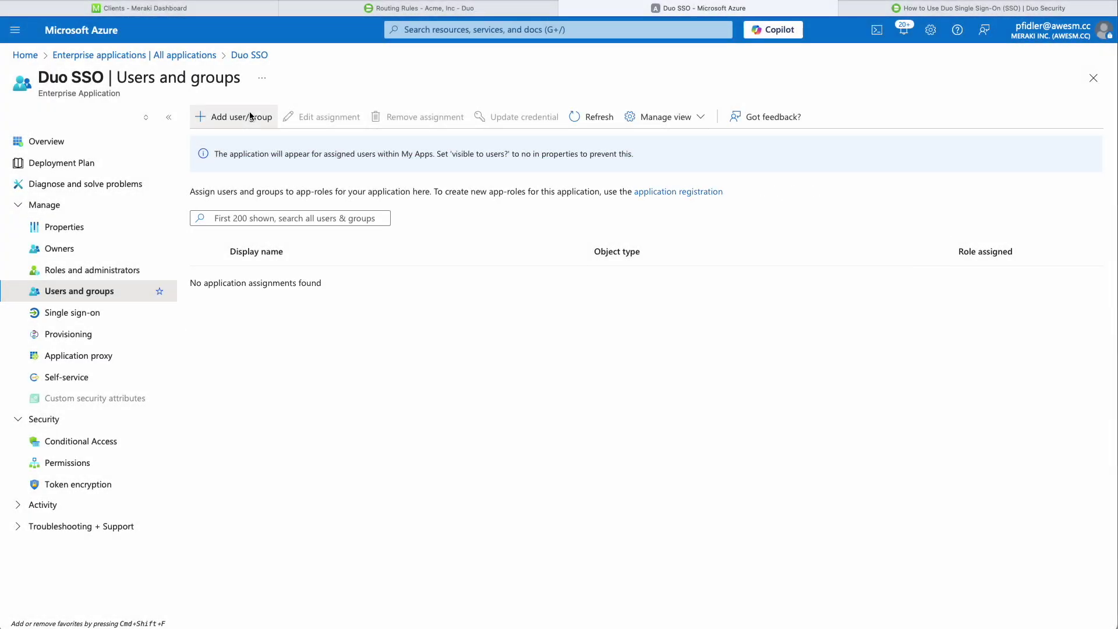
Step: Find the user by first name, select them, and assign them to the Duo SSO application
{"action": "left_click", "coordinate": [250, 119]}
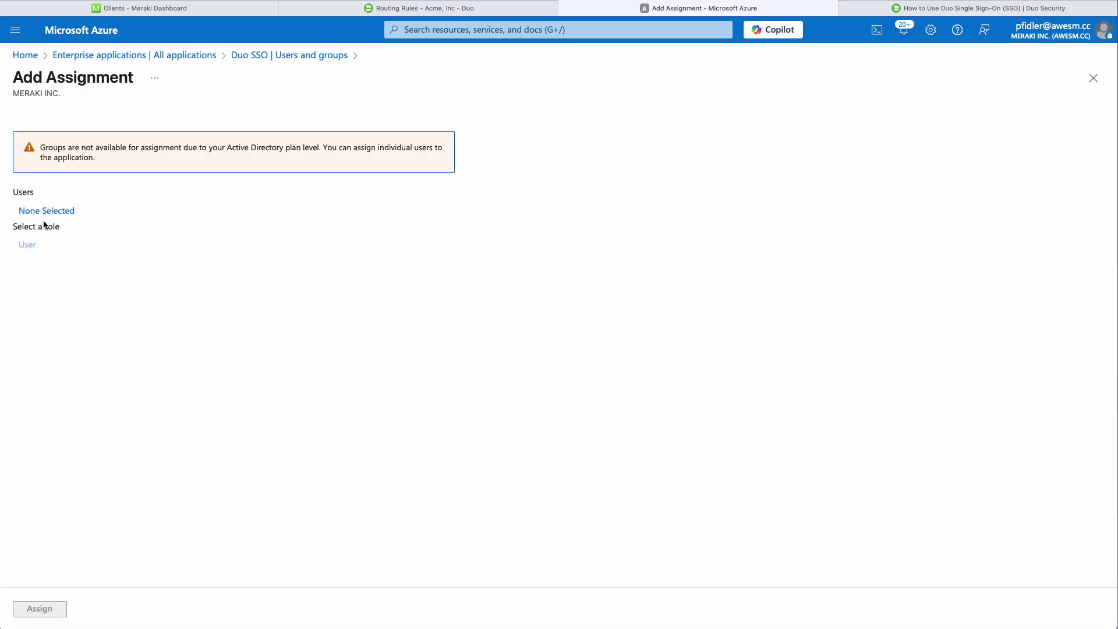
{"action": "left_click", "coordinate": [44, 209]}
{"action": "left_click", "coordinate": [415, 164]}
{"action": "type", "text": "Paul fidler"}
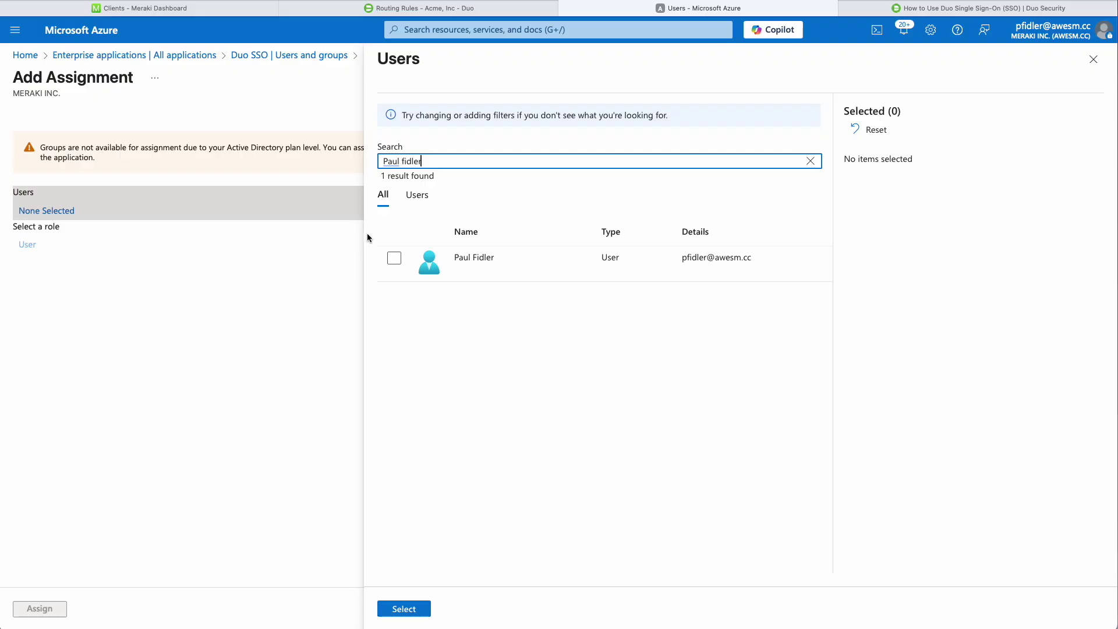
{"action": "left_click", "coordinate": [394, 258]}
{"action": "left_click", "coordinate": [414, 608]}
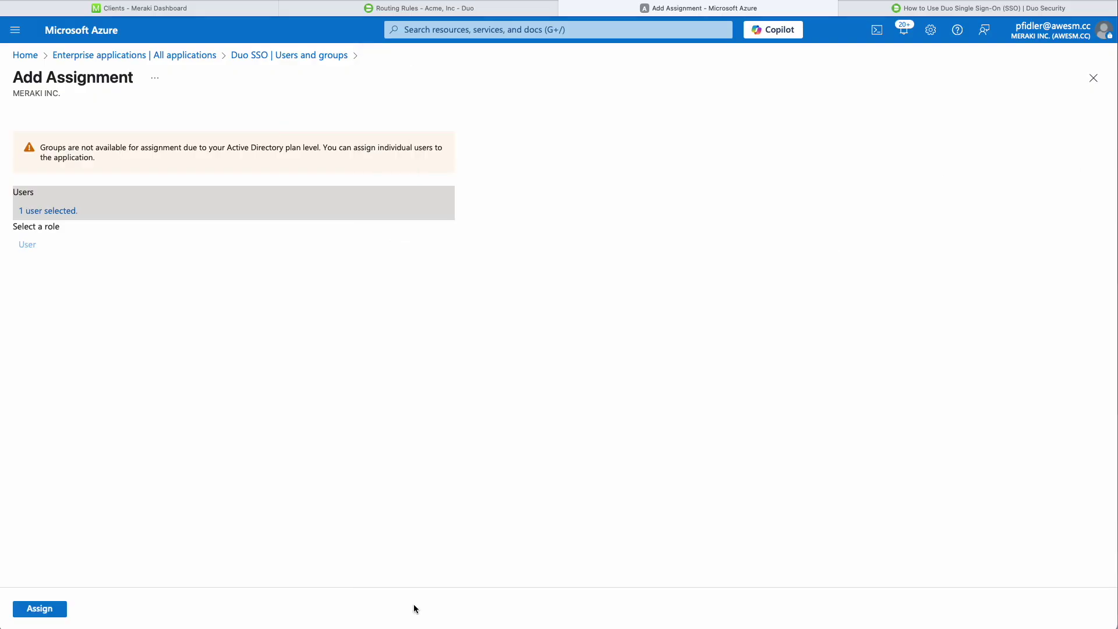
{"action": "left_click", "coordinate": [40, 610]}
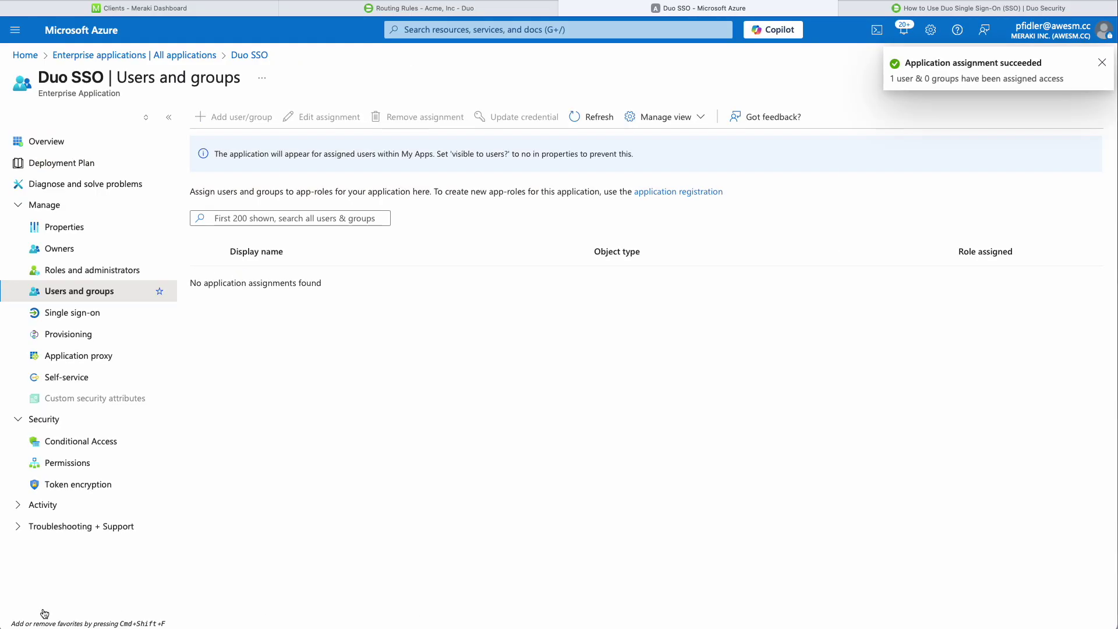